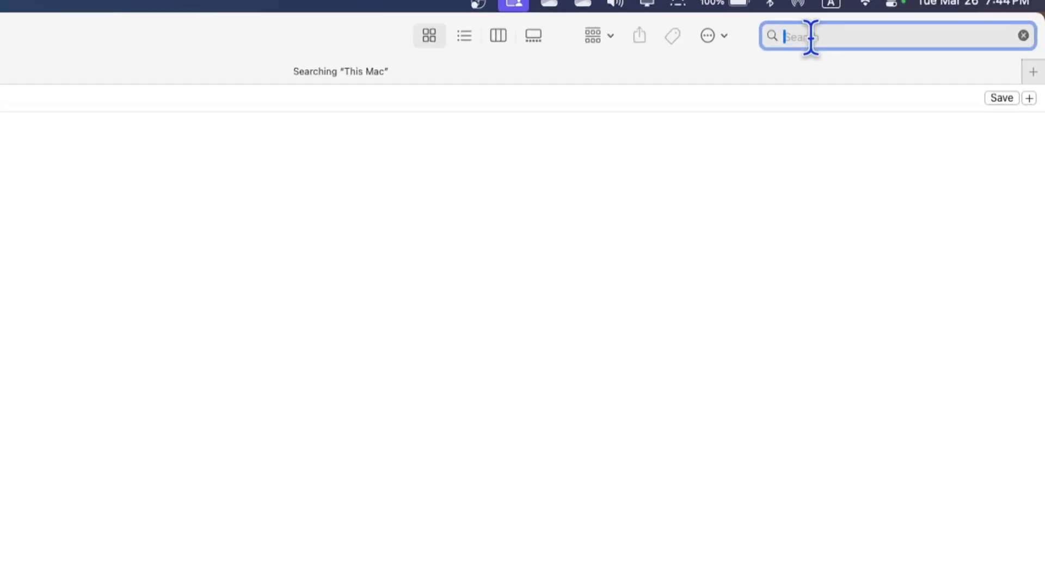
Step: Search This Mac in Finder for 'capcut' and scroll through the results
{"action": "type", "text": "capcut"}
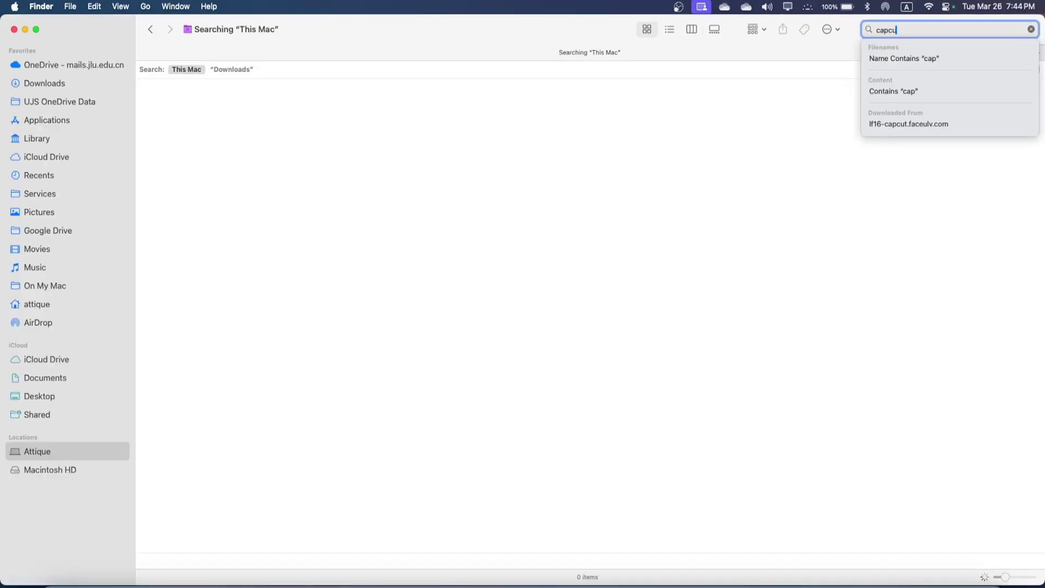
{"action": "key", "text": "Return"}
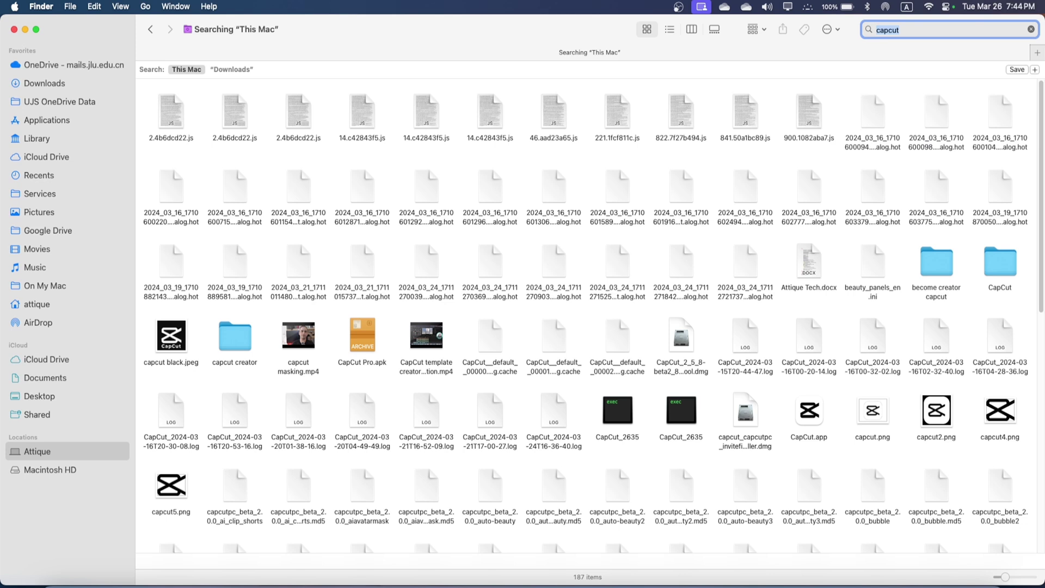
{"action": "scroll", "coordinate": [533, 266], "scroll_direction": "down", "scroll_amount": 1}
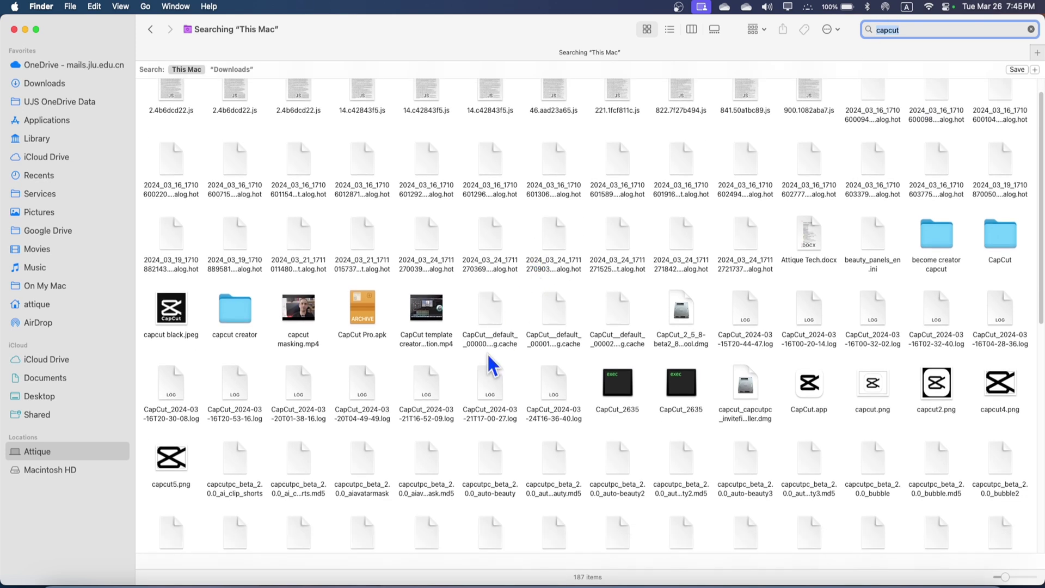
{"action": "scroll", "coordinate": [472, 393], "scroll_direction": "up", "scroll_amount": 1}
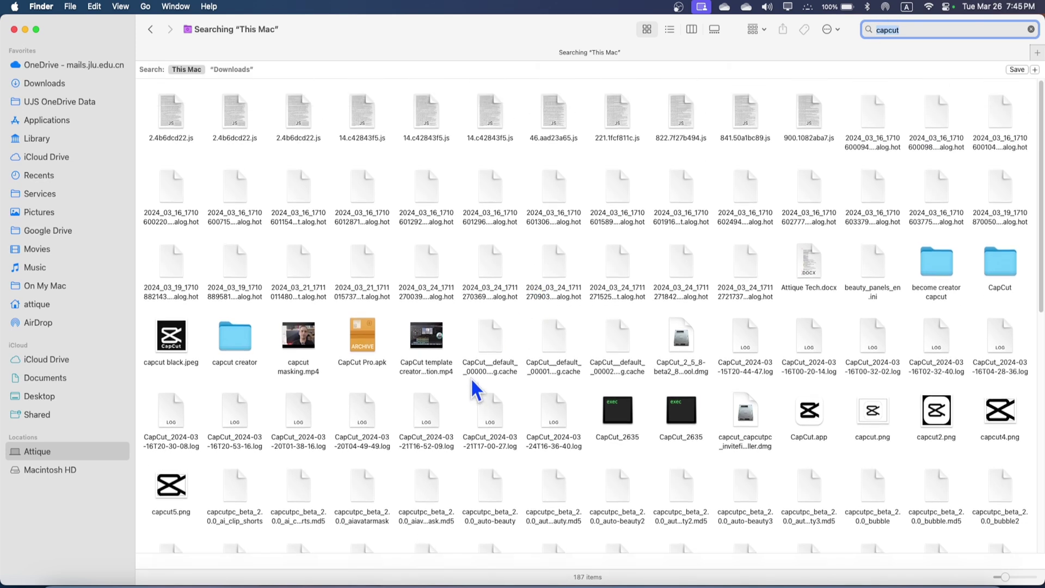
Step: View the computer's connected drives, select the HDD, then open the OneDrive folder
{"action": "left_click", "coordinate": [30, 456]}
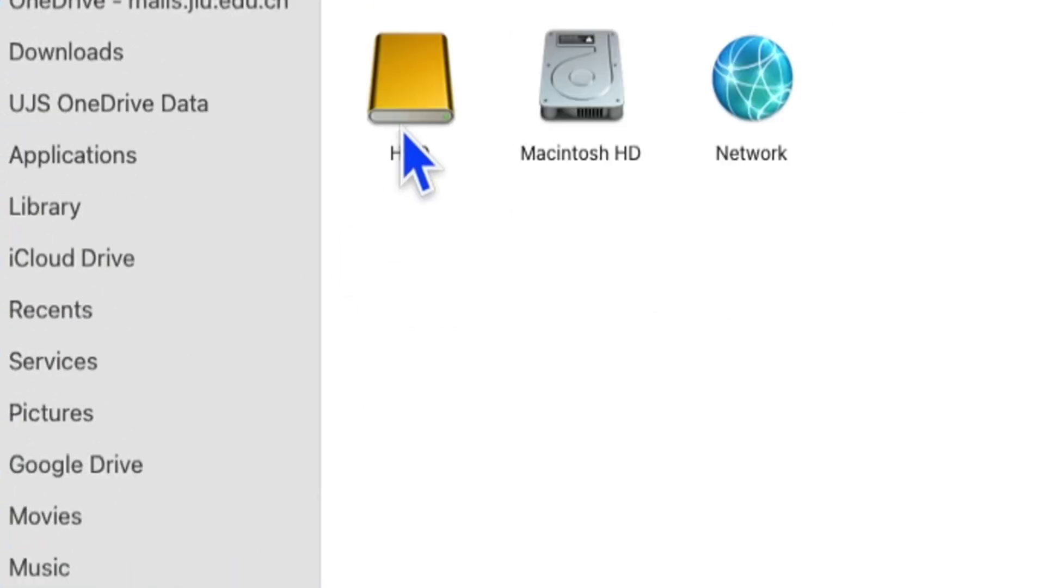
{"action": "left_click", "coordinate": [404, 109]}
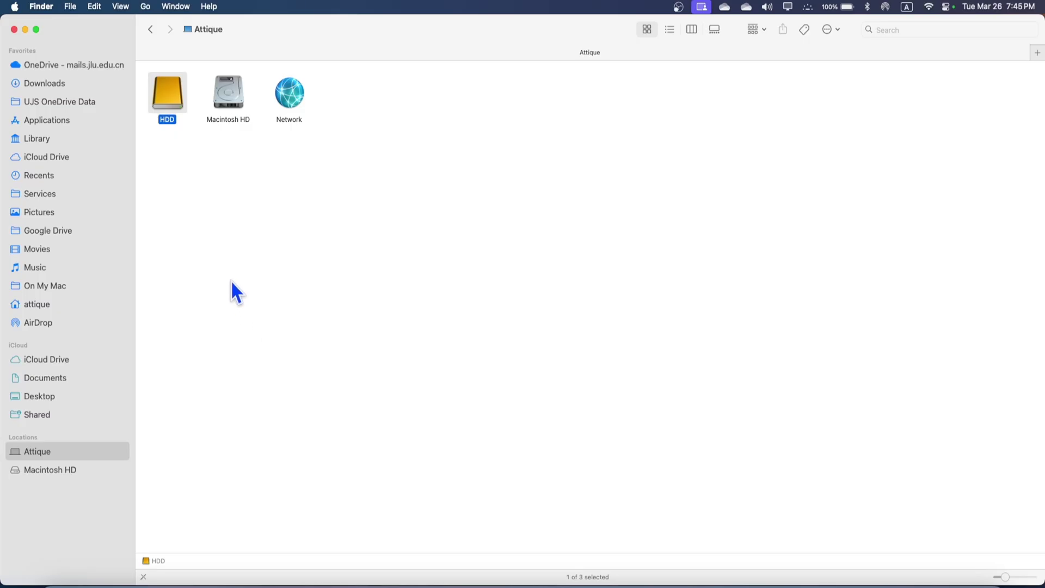
{"action": "left_click", "coordinate": [73, 62]}
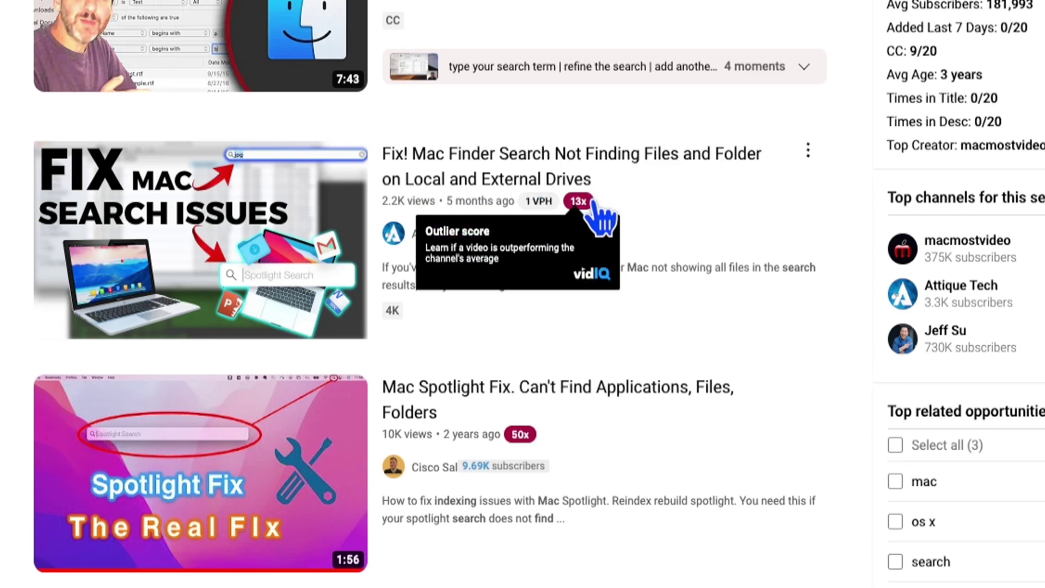
Step: Browse the YouTube 'index mac search' results, focusing on the Finder search fix video
{"action": "mouse_move", "coordinate": [697, 229]}
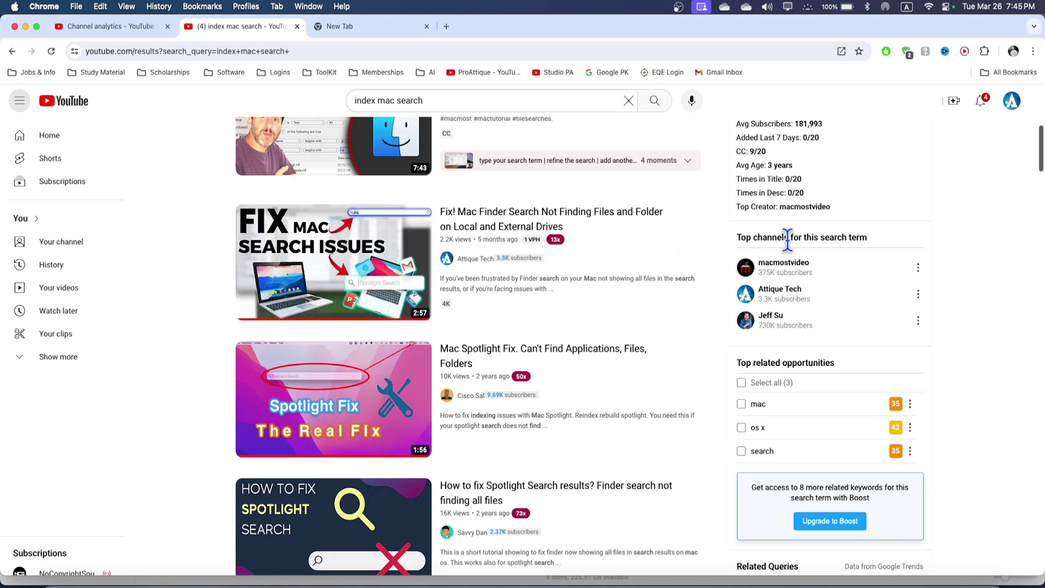
{"action": "mouse_move", "coordinate": [661, 275]}
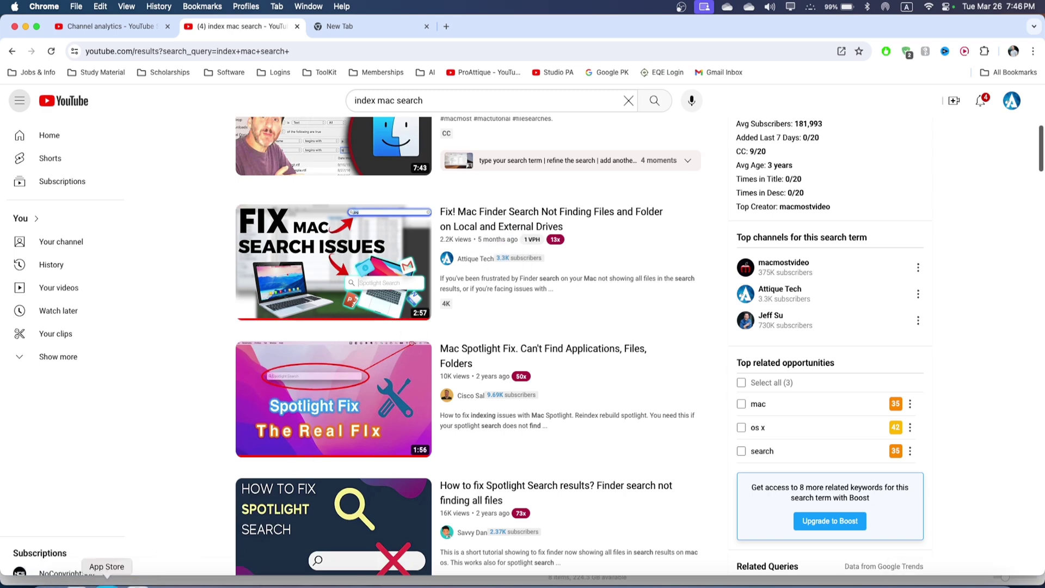
Step: Open Siri & Spotlight in System Settings and show the Spotlight Privacy exclusion list
{"action": "left_click", "coordinate": [133, 582]}
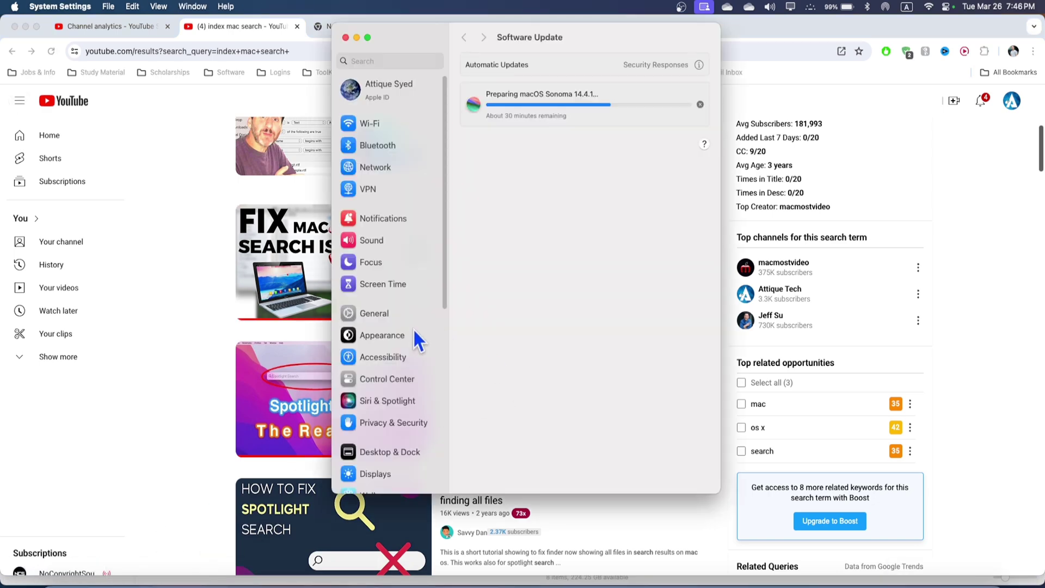
{"action": "scroll", "coordinate": [412, 328], "scroll_direction": "down", "scroll_amount": 1}
{"action": "left_click", "coordinate": [403, 388]}
{"action": "scroll", "coordinate": [560, 280], "scroll_direction": "down", "scroll_amount": 5}
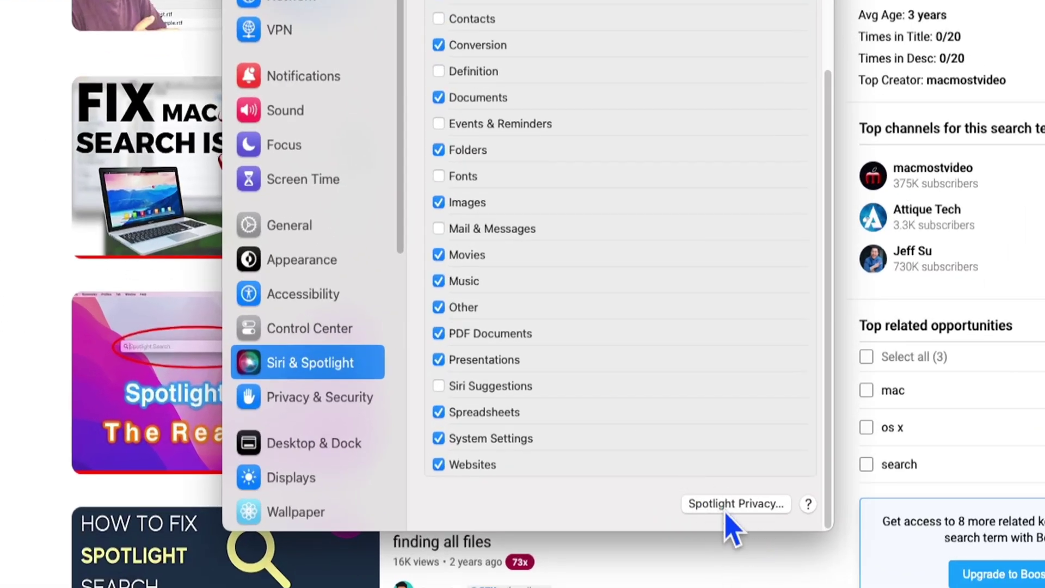
{"action": "left_click", "coordinate": [726, 511]}
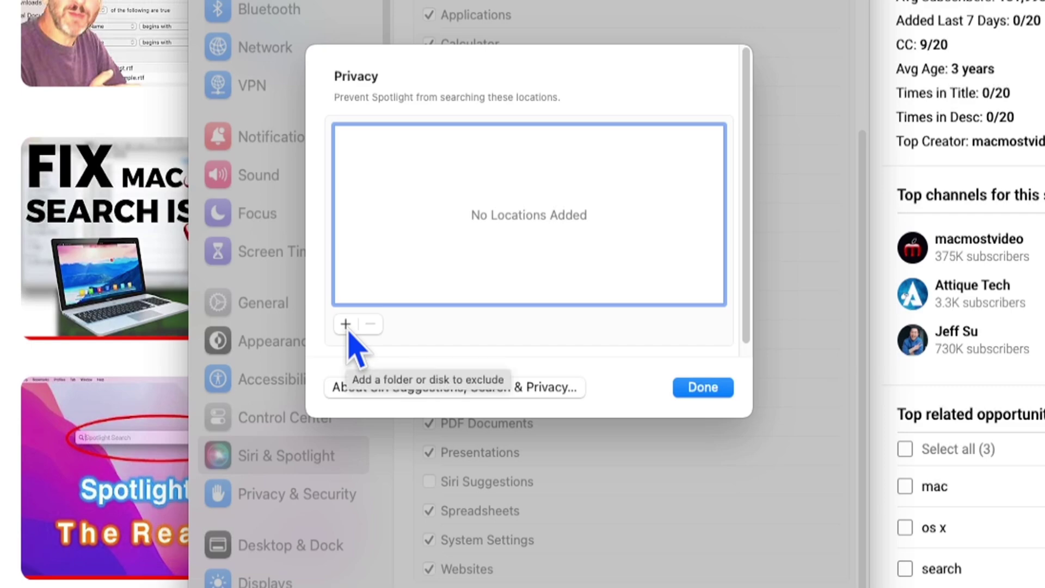
Step: Add Macintosh HD to the Spotlight Privacy exclusion list and confirm it
{"action": "left_click", "coordinate": [347, 327]}
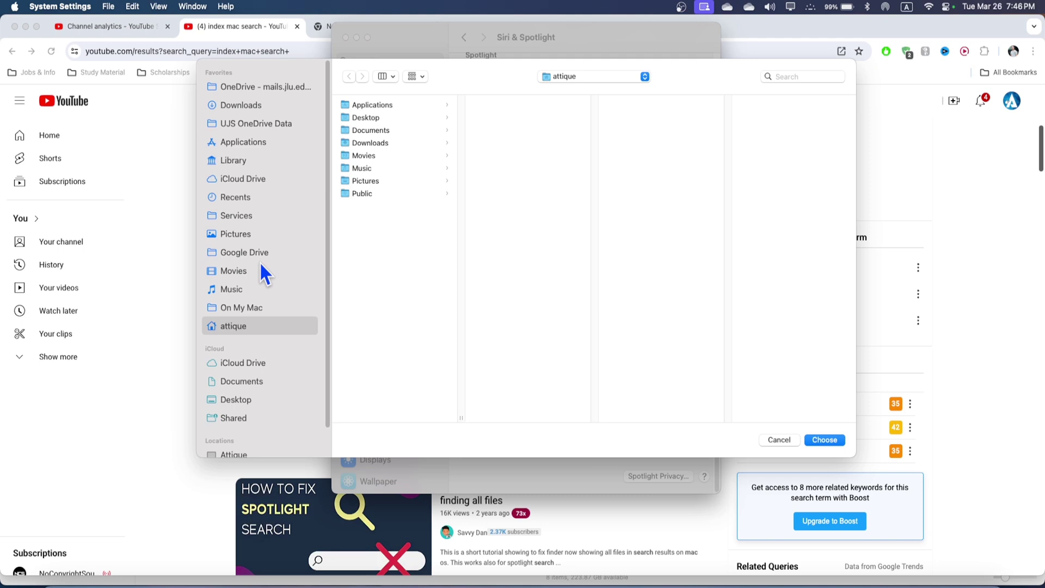
{"action": "scroll", "coordinate": [251, 326], "scroll_direction": "down", "scroll_amount": 2}
{"action": "left_click", "coordinate": [229, 426]}
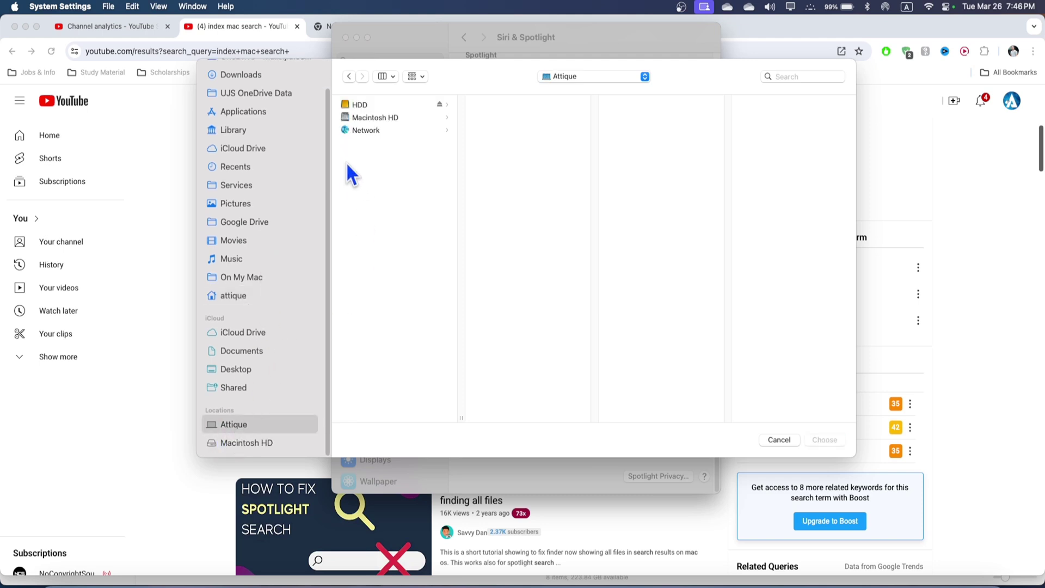
{"action": "left_click", "coordinate": [360, 105]}
{"action": "left_click", "coordinate": [375, 119]}
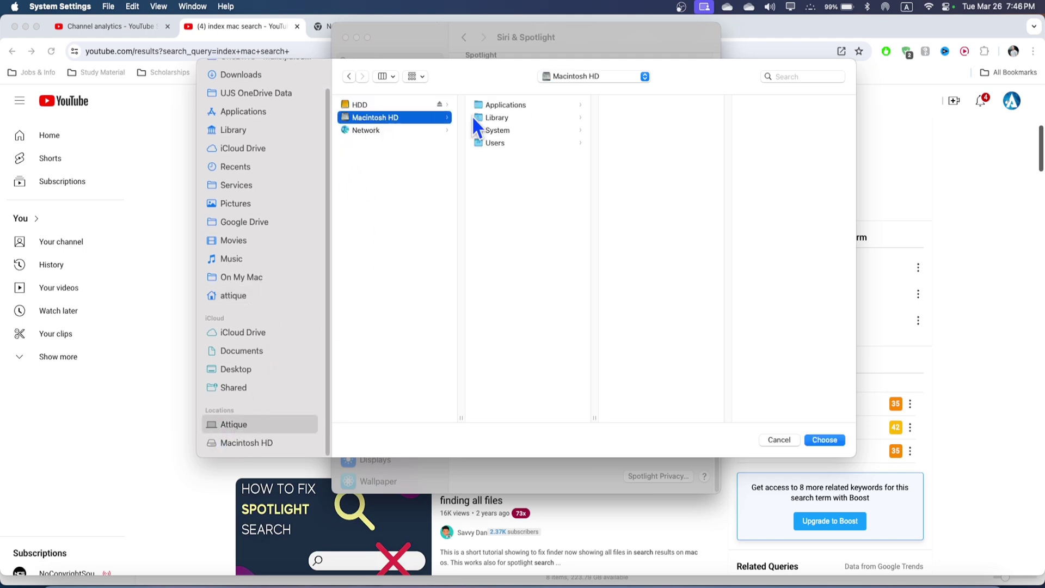
{"action": "left_click", "coordinate": [825, 440]}
{"action": "key", "text": "Return"}
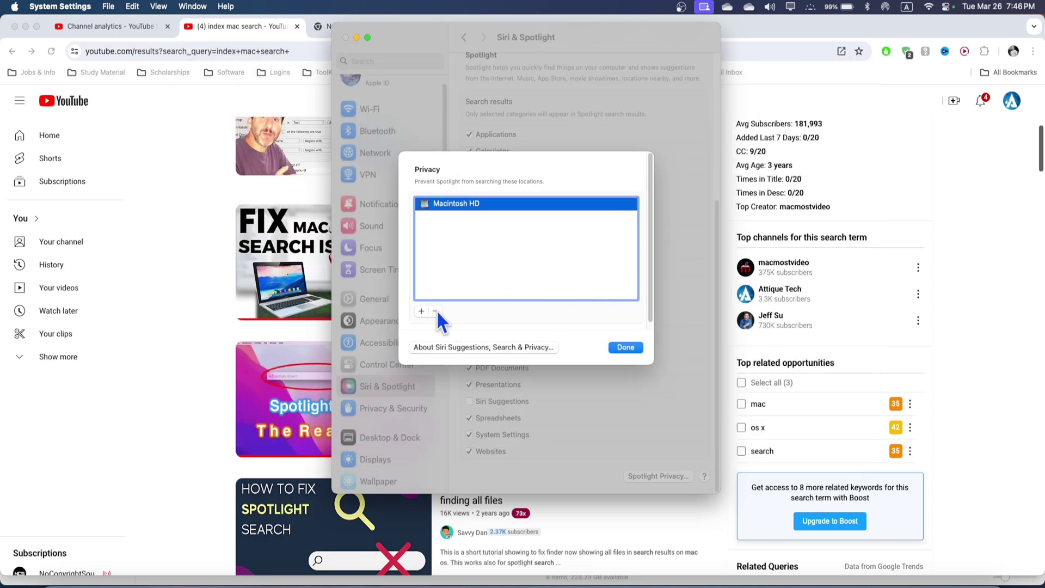
Step: Remove Macintosh HD from the exclusions so no locations are hidden, then close the list
{"action": "left_click", "coordinate": [436, 311]}
{"action": "left_click", "coordinate": [625, 347]}
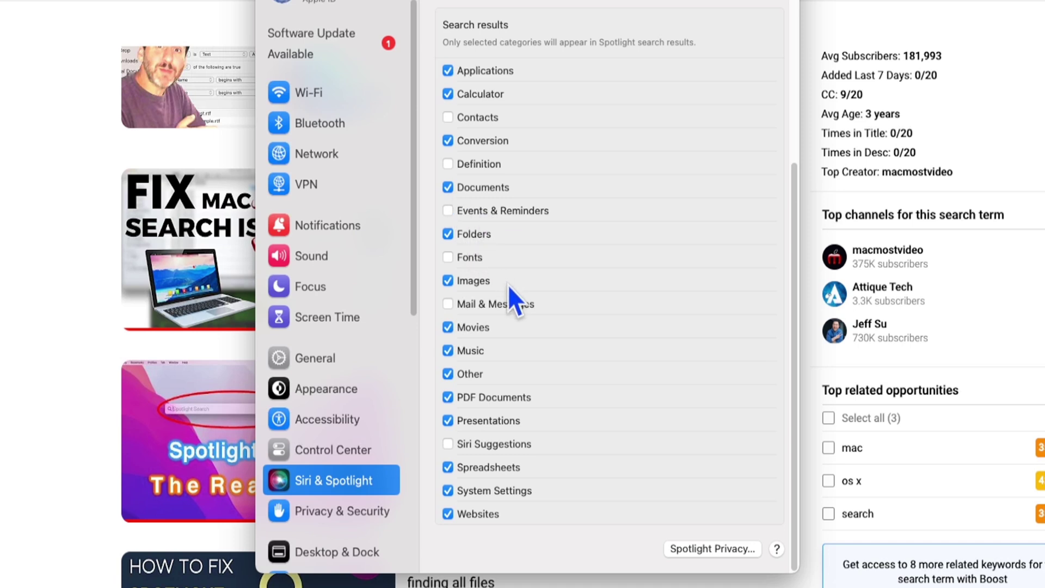
{"action": "scroll", "coordinate": [508, 315], "scroll_direction": "up", "scroll_amount": 1}
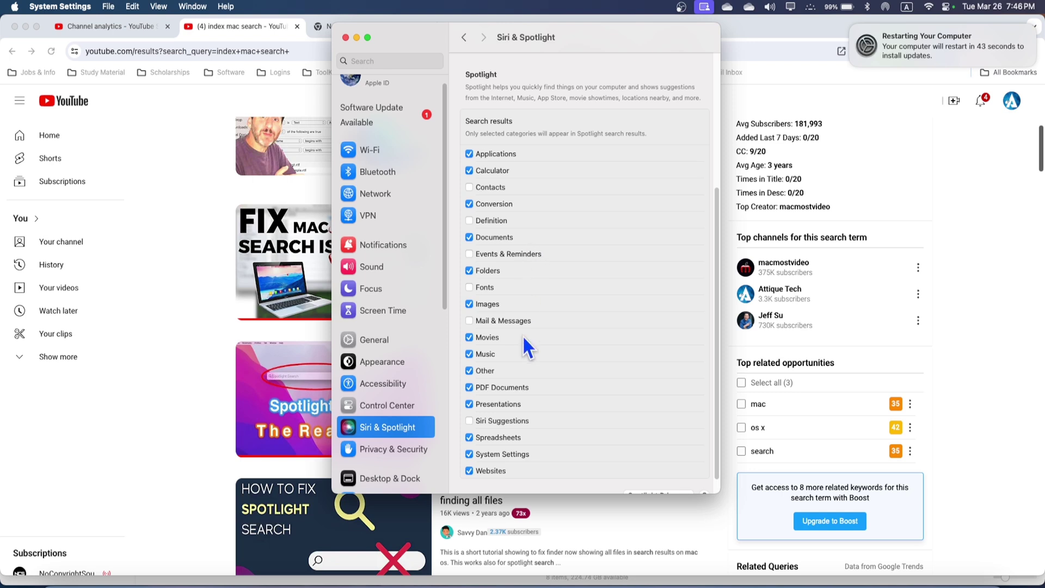
{"action": "scroll", "coordinate": [528, 347], "scroll_direction": "down", "scroll_amount": 1}
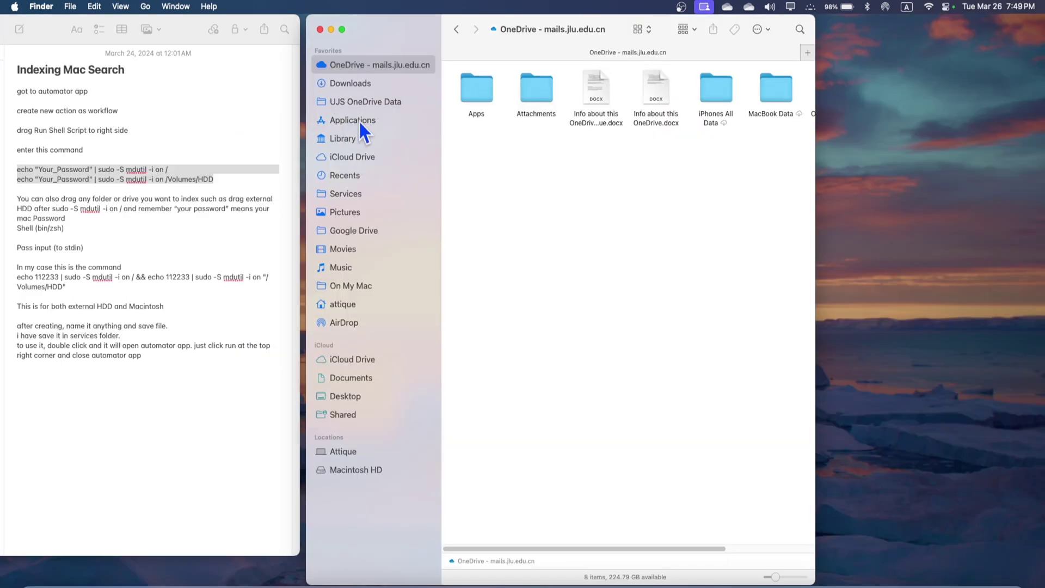
Step: Open the Utilities folder inside Applications in Finder
{"action": "left_click", "coordinate": [358, 121]}
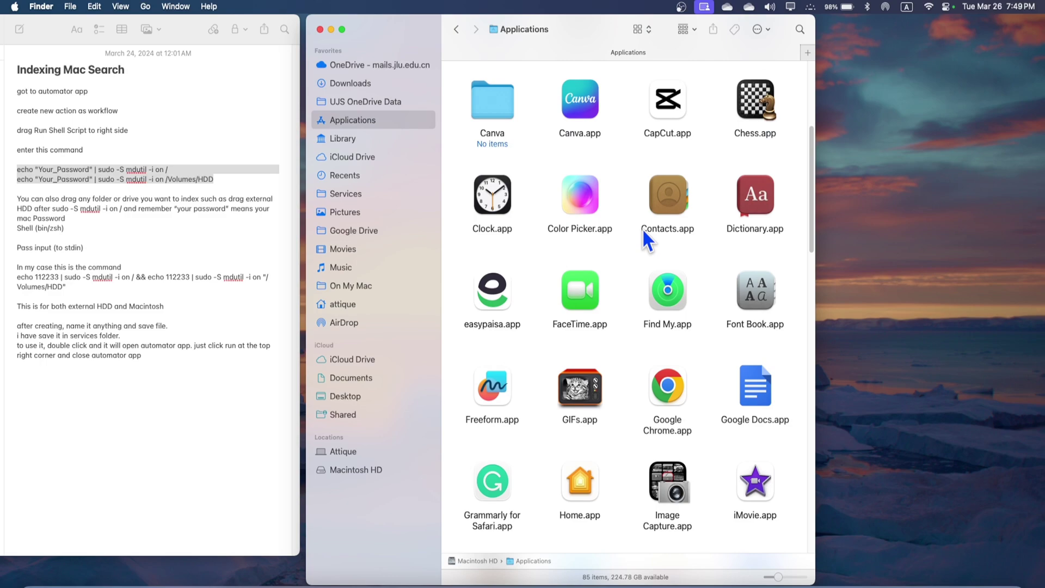
{"action": "scroll", "coordinate": [647, 327], "scroll_direction": "down", "scroll_amount": 5}
{"action": "scroll", "coordinate": [566, 517], "scroll_direction": "down", "scroll_amount": 15}
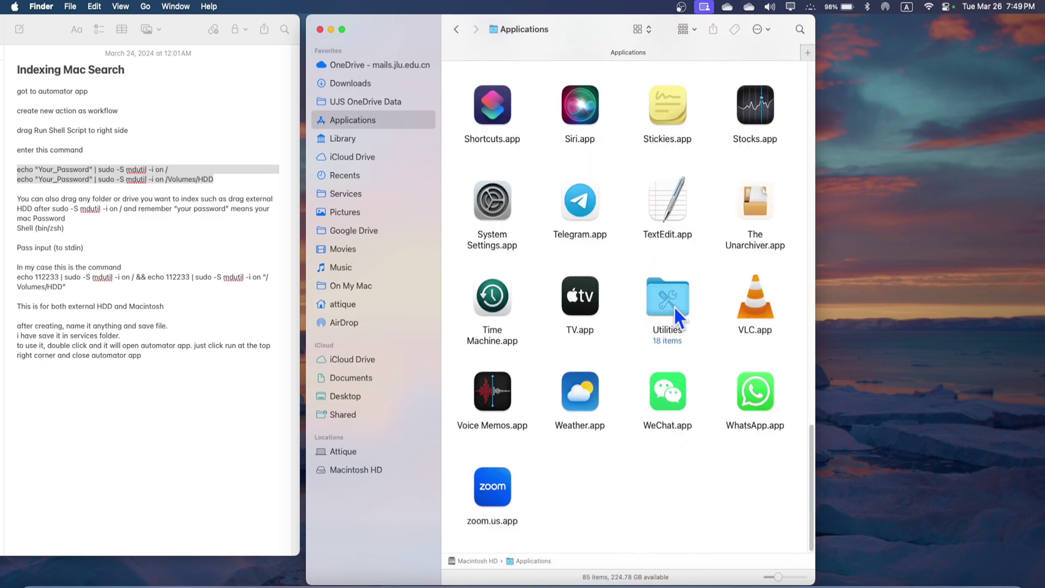
{"action": "double_click", "coordinate": [674, 307]}
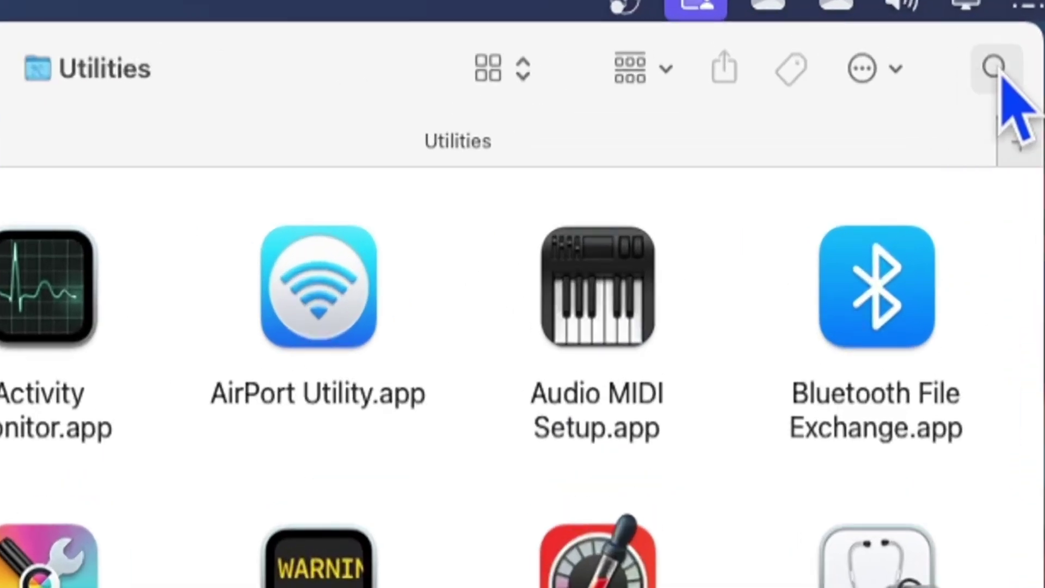
Step: Find Automator with a Finder search for 'automator' and launch it to the new-document chooser
{"action": "left_click", "coordinate": [800, 30]}
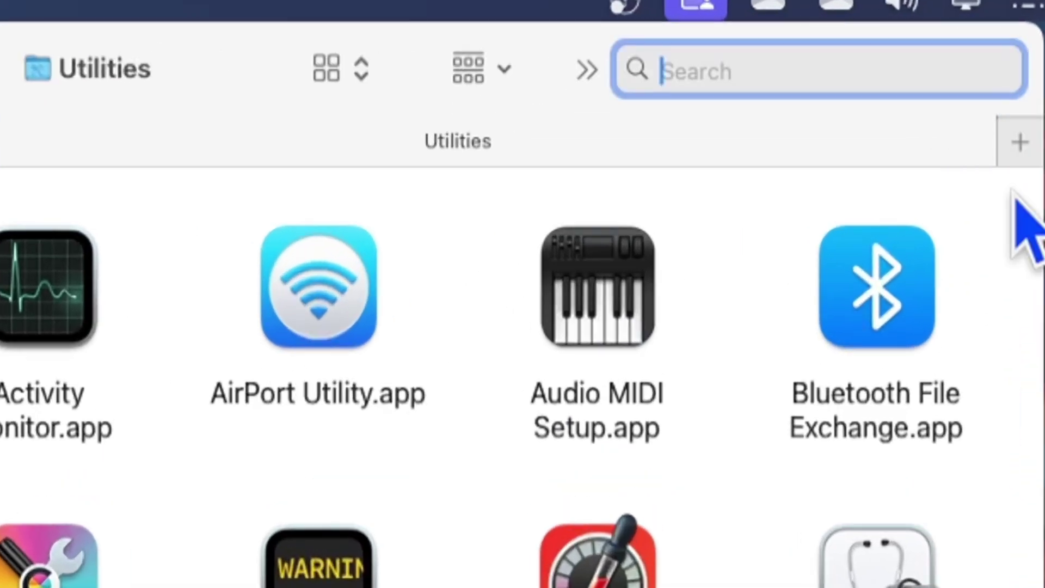
{"action": "type", "text": "automator"}
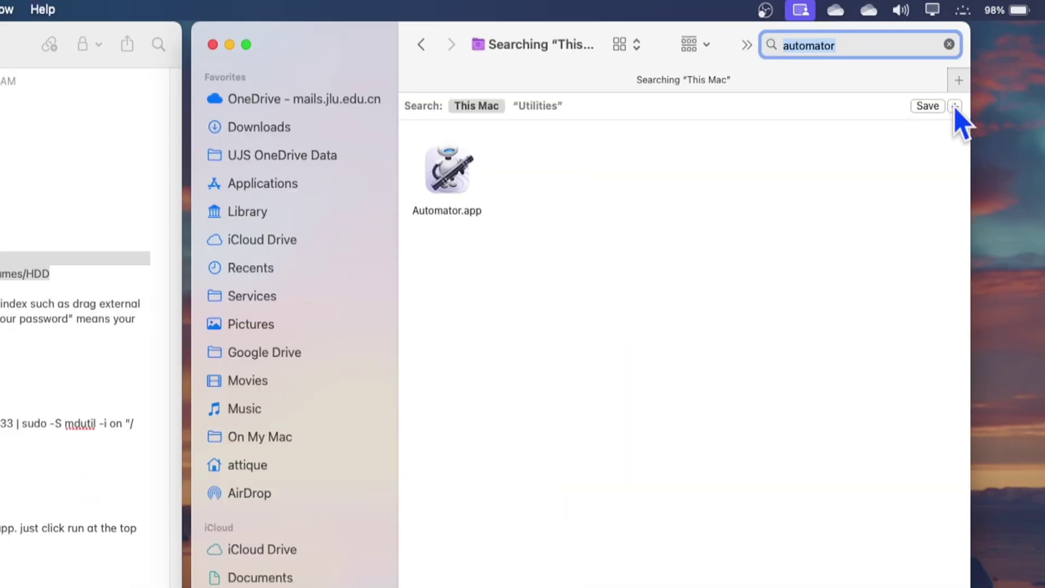
{"action": "double_click", "coordinate": [438, 173]}
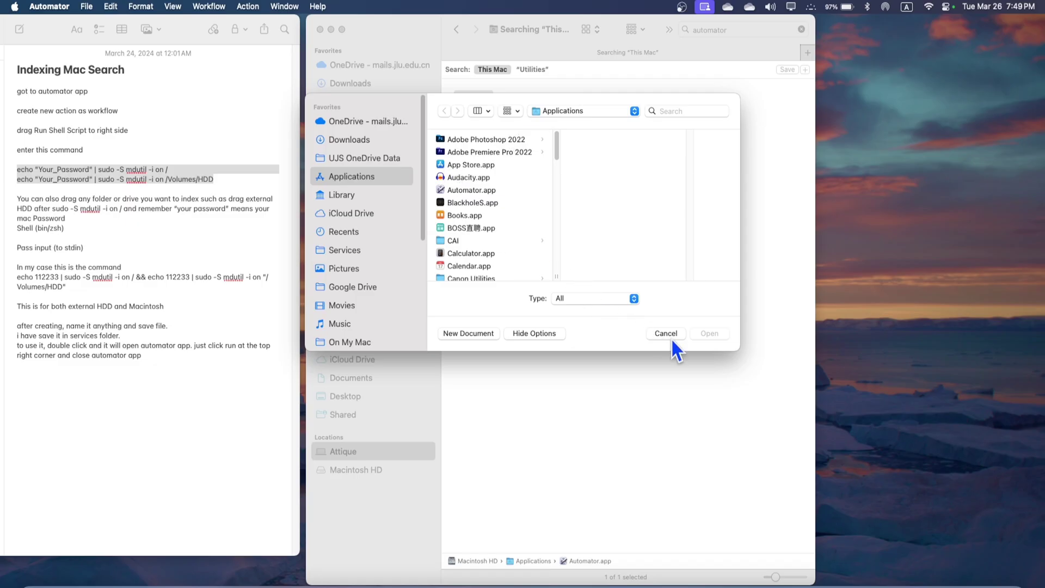
{"action": "left_click", "coordinate": [666, 333]}
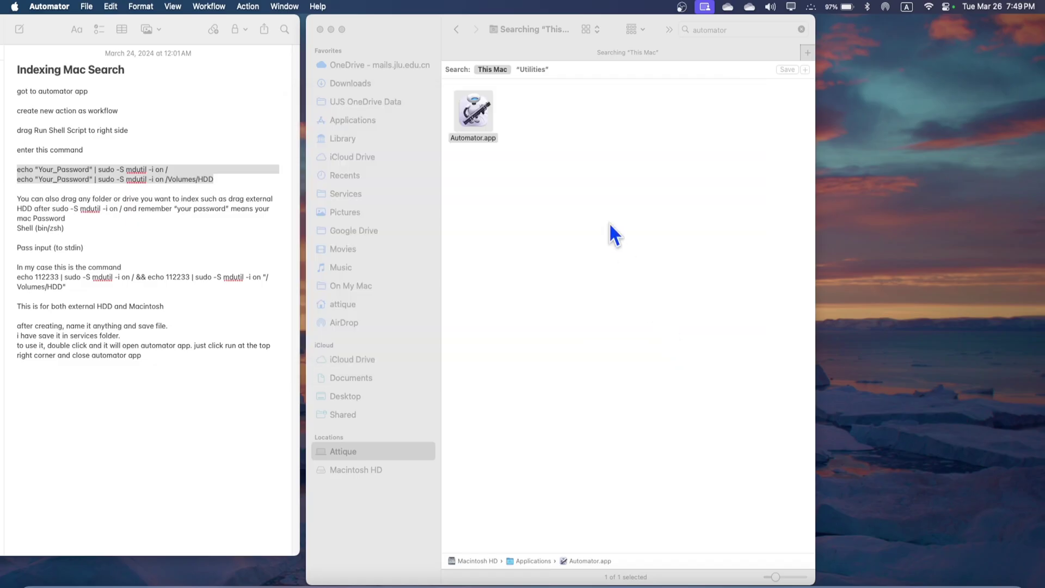
{"action": "double_click", "coordinate": [481, 126]}
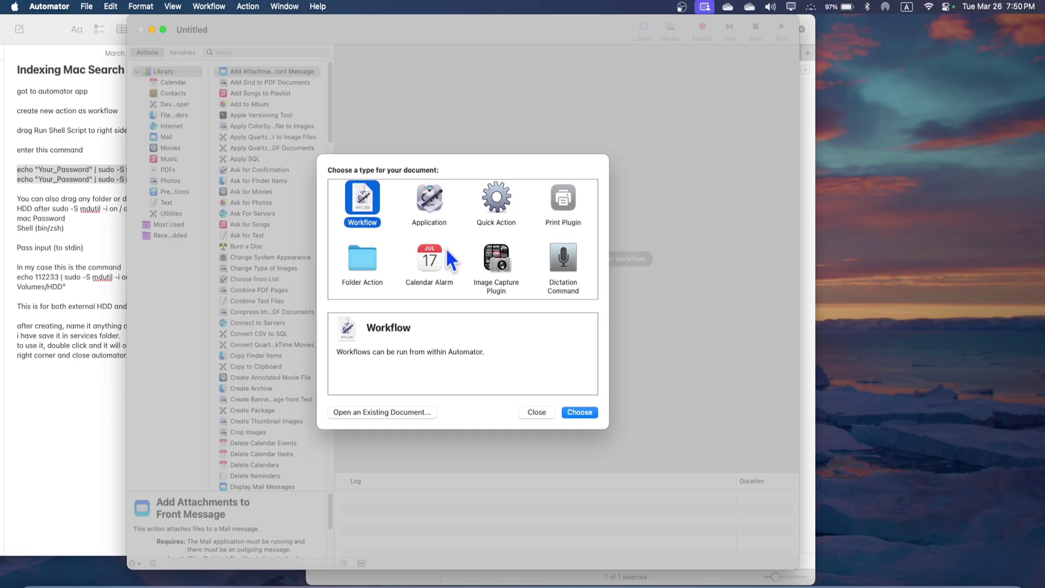
Step: Create a Quick Action and add Run Shell Script from a 'shel' library search
{"action": "left_click", "coordinate": [503, 193]}
{"action": "left_click", "coordinate": [583, 412]}
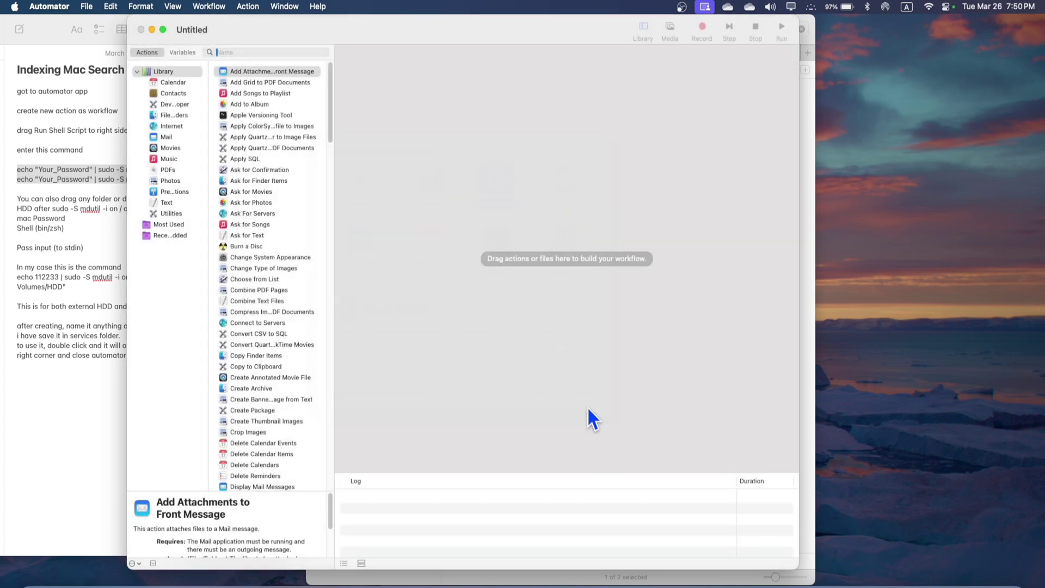
{"action": "left_click_drag", "start_coordinate": [366, 30], "coordinate": [545, 28]}
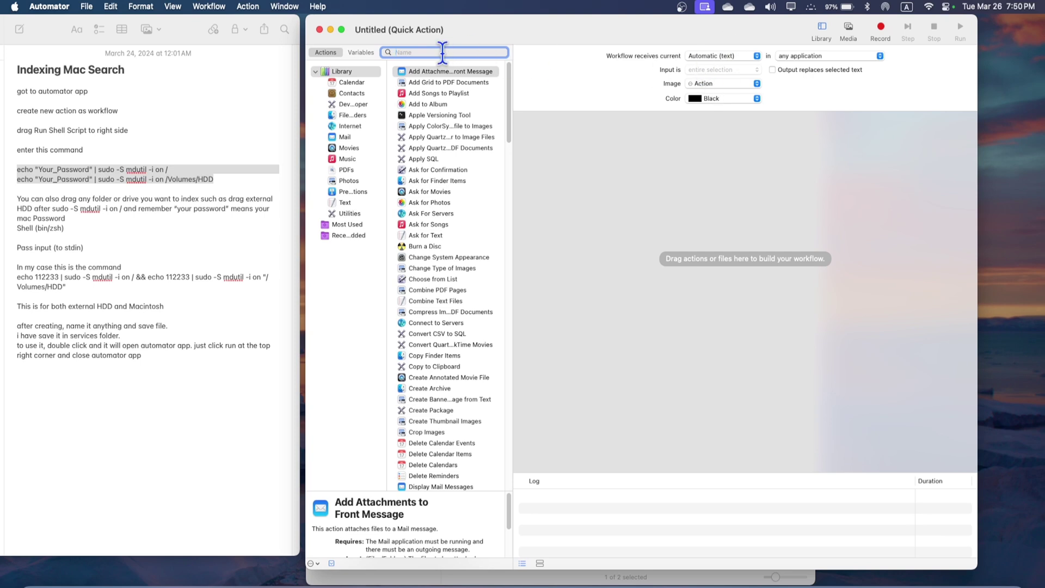
{"action": "type", "text": "shell"}
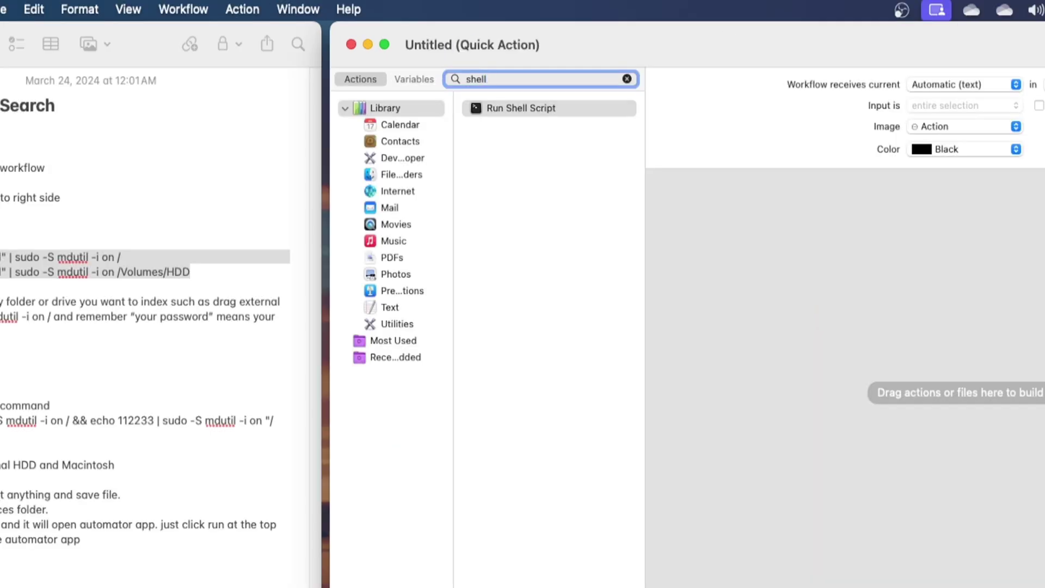
{"action": "left_click_drag", "start_coordinate": [523, 108], "coordinate": [908, 273]}
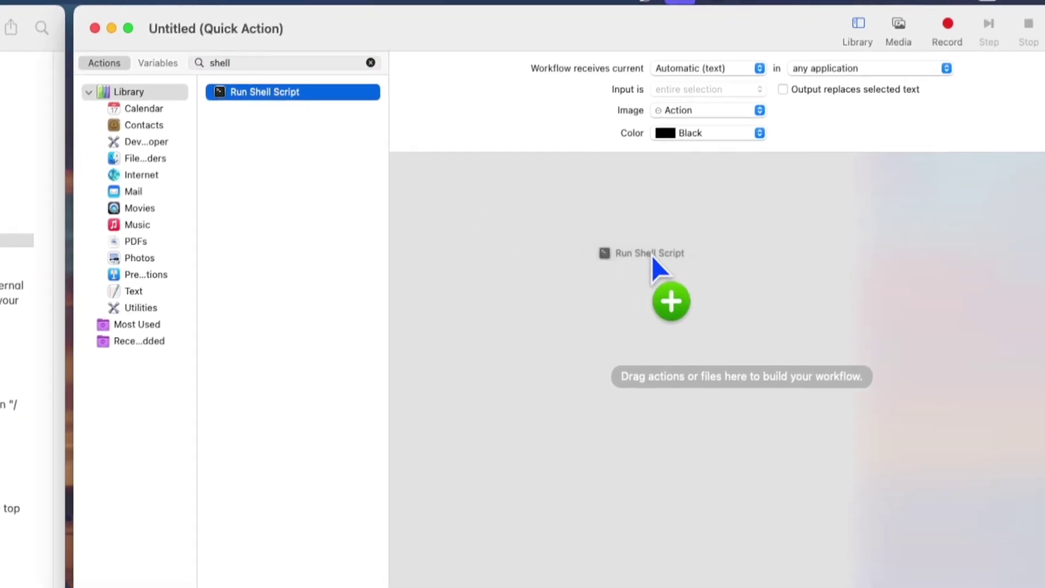
Step: Replace the script's default cat with the two mdutil commands copied from Notes
{"action": "left_click_drag", "start_coordinate": [652, 256], "coordinate": [658, 255]}
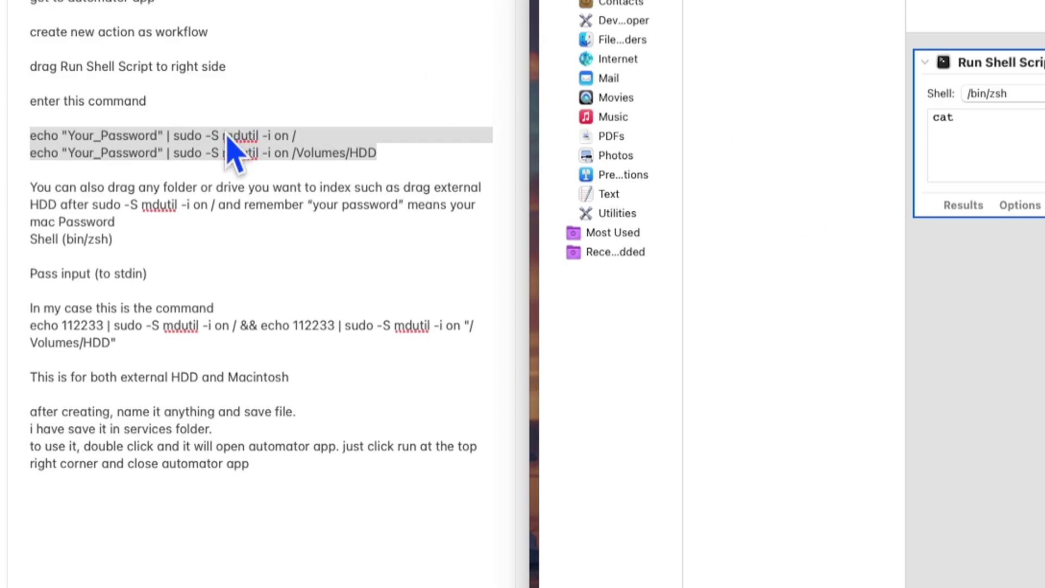
{"action": "right_click", "coordinate": [151, 154]}
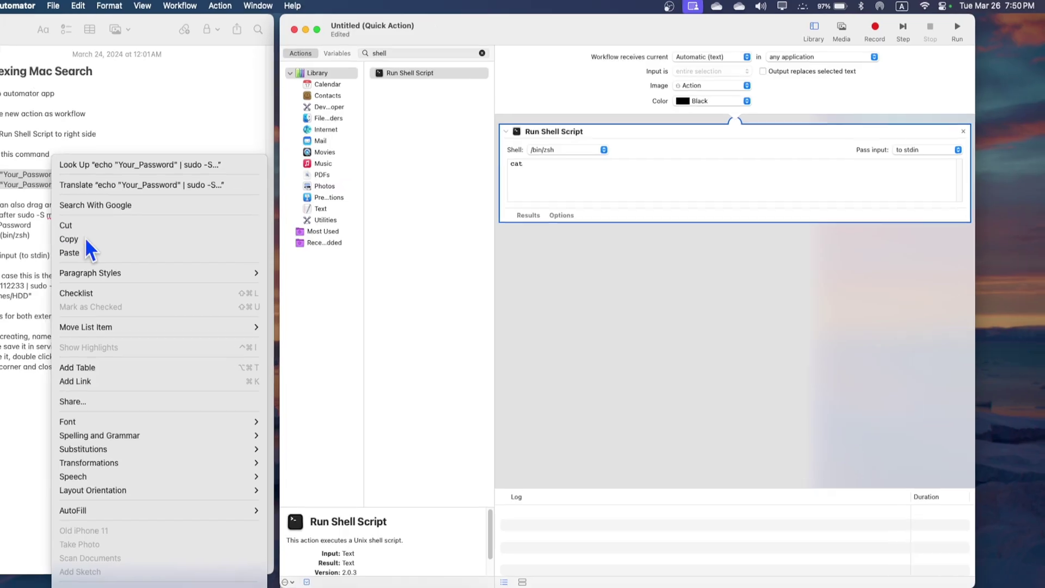
{"action": "left_click", "coordinate": [181, 246]}
{"action": "left_click_drag", "start_coordinate": [298, 229], "coordinate": [216, 212]}
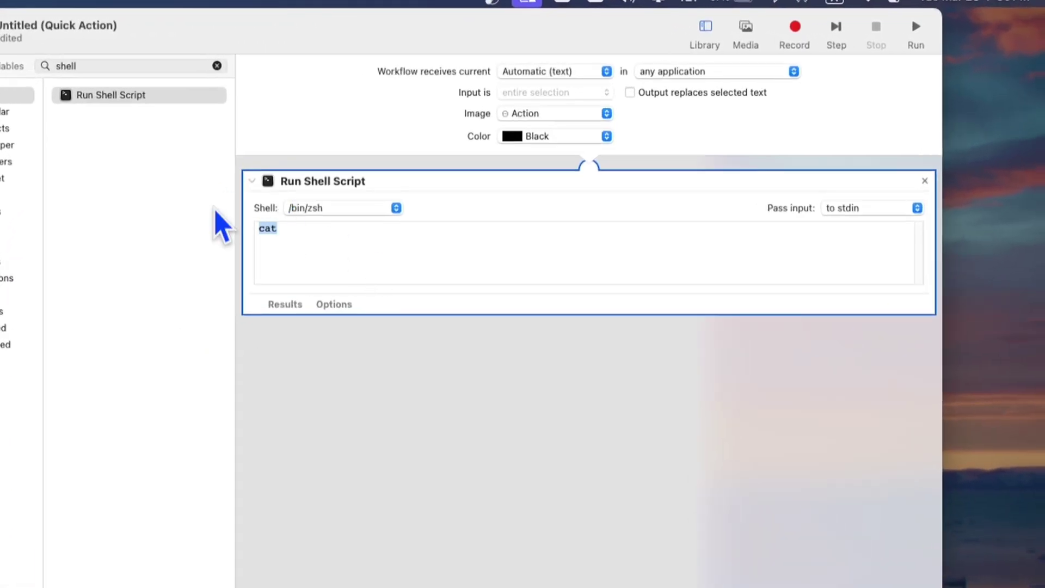
{"action": "key", "text": "super+v"}
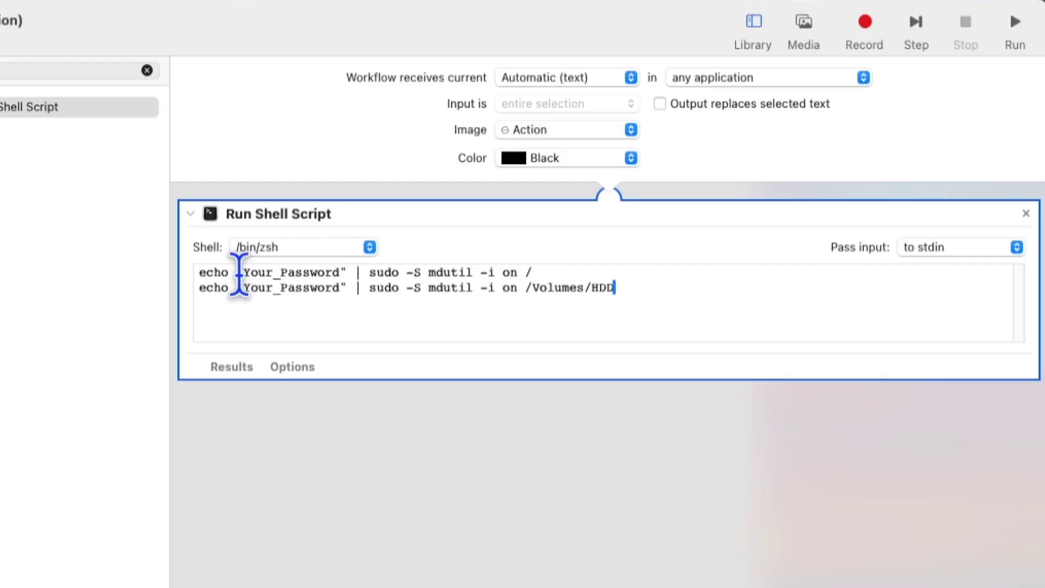
Step: Replace the password placeholders on both command lines with the Mac password
{"action": "left_click_drag", "start_coordinate": [238, 273], "coordinate": [344, 272]}
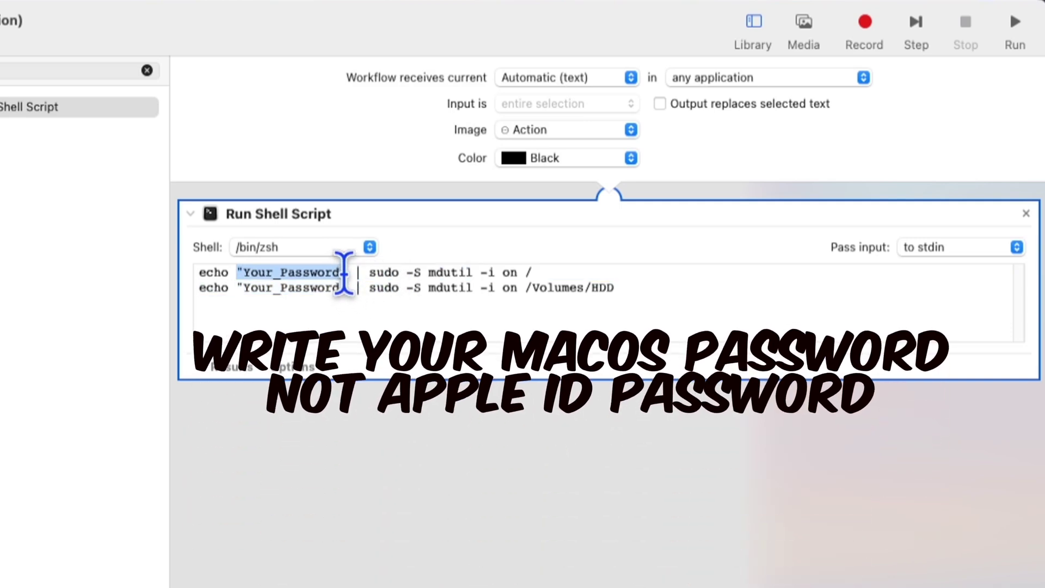
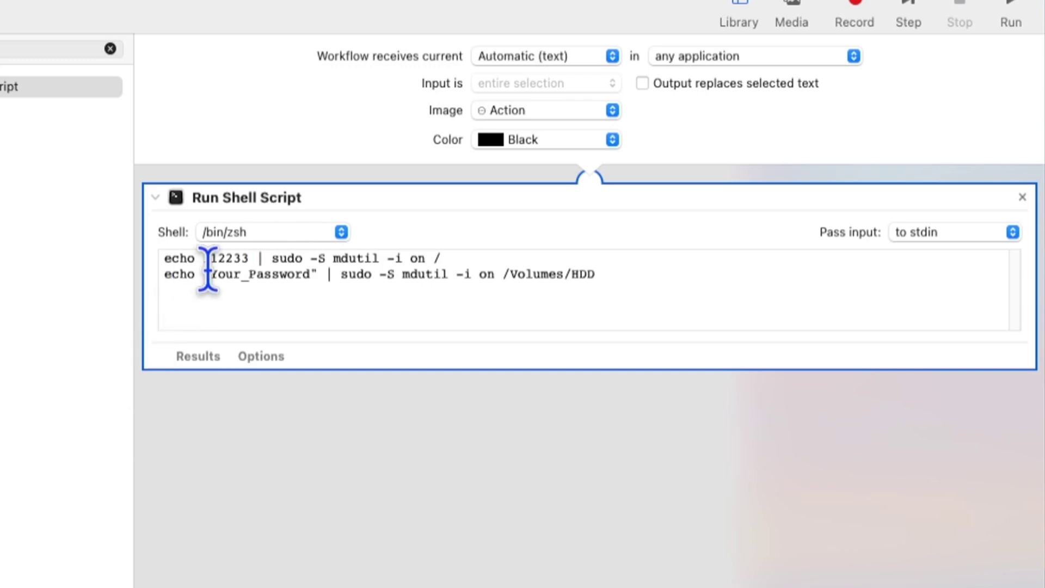
{"action": "left_click_drag", "start_coordinate": [206, 274], "coordinate": [315, 292]}
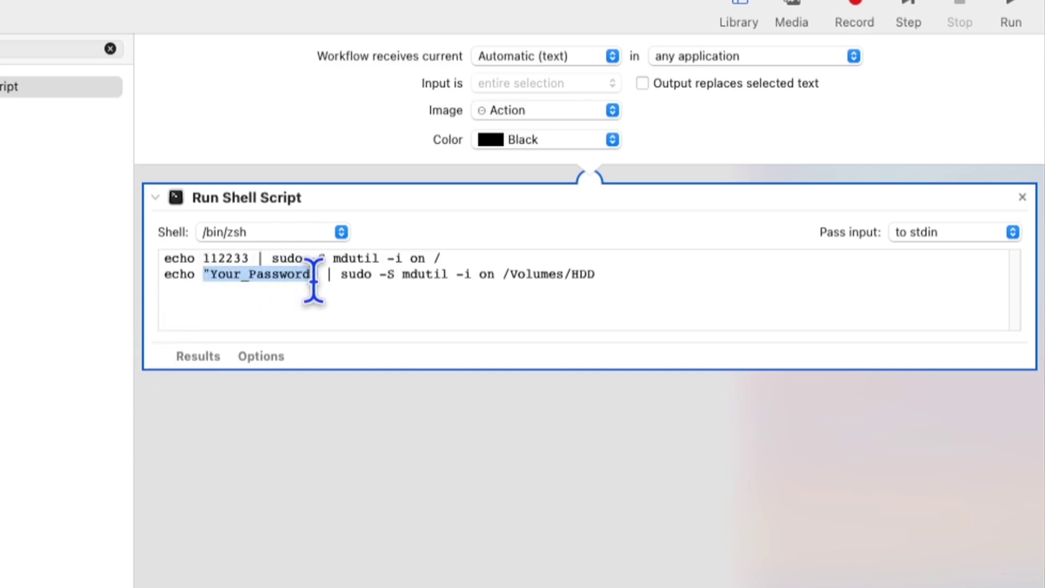
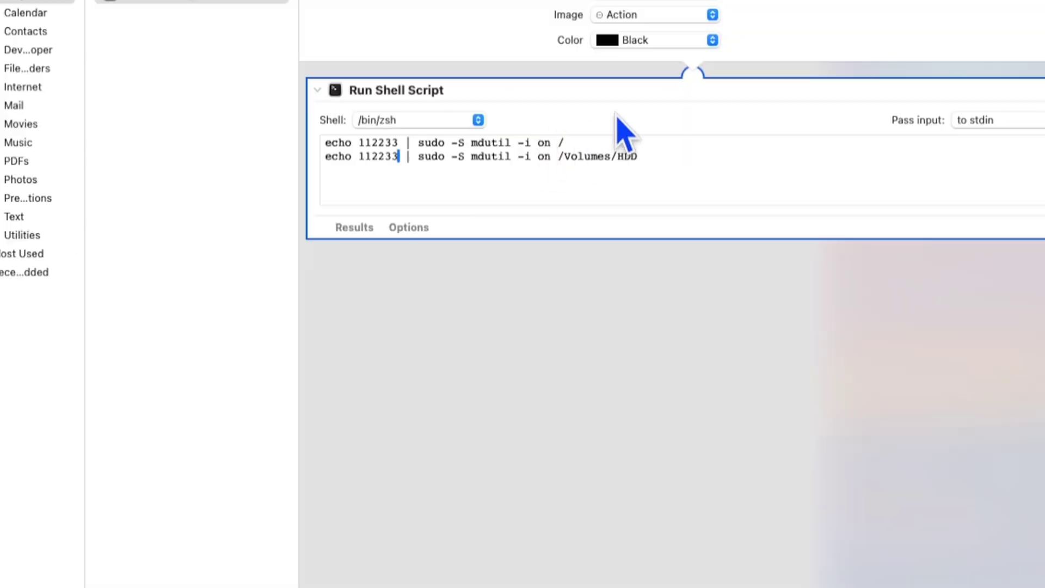
{"action": "left_click", "coordinate": [584, 139]}
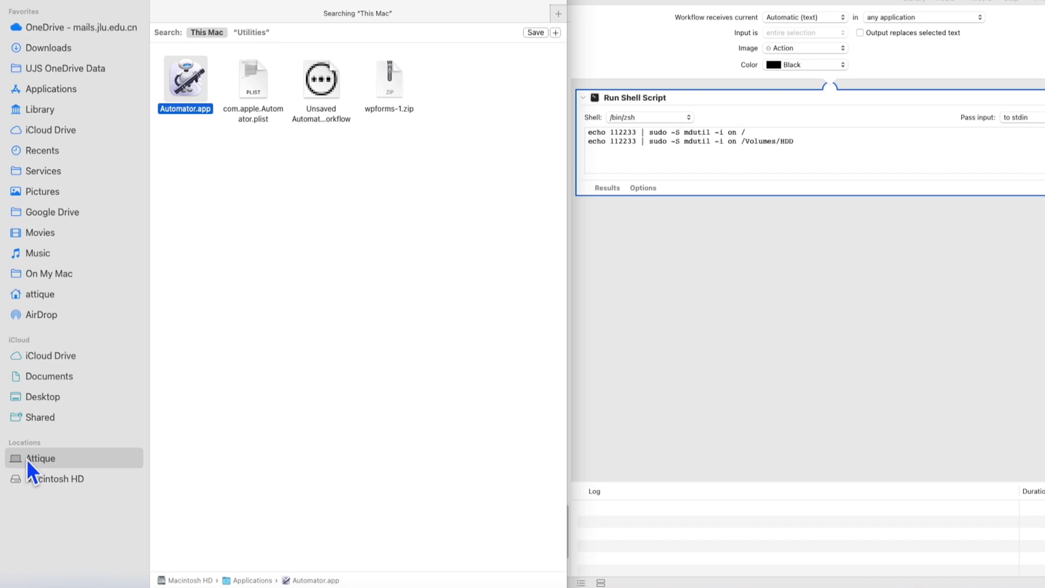
Step: Show the drives under the Attique location in Finder alongside the Automator script
{"action": "left_click", "coordinate": [28, 457]}
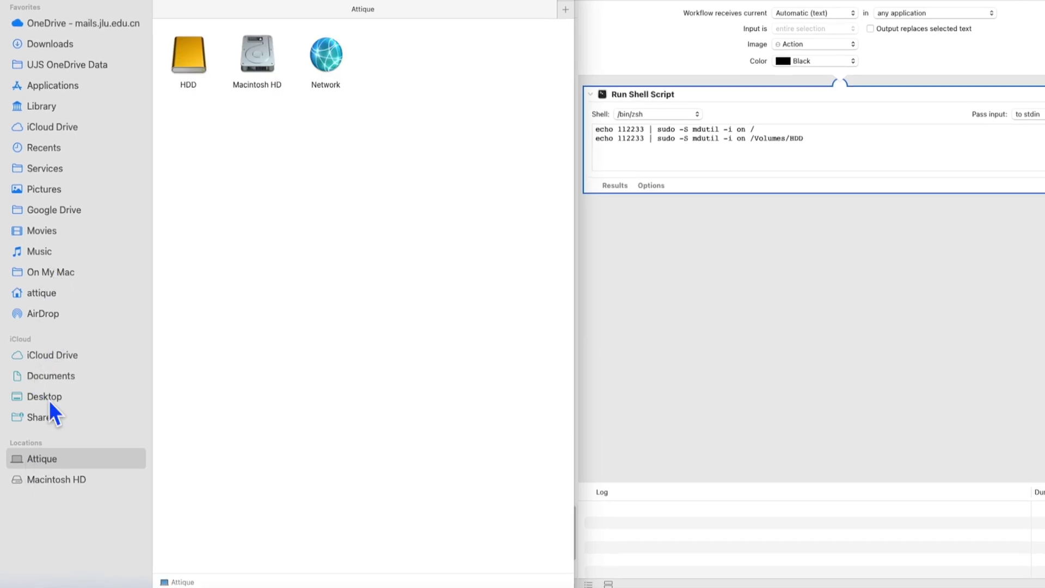
{"action": "left_click", "coordinate": [49, 480]}
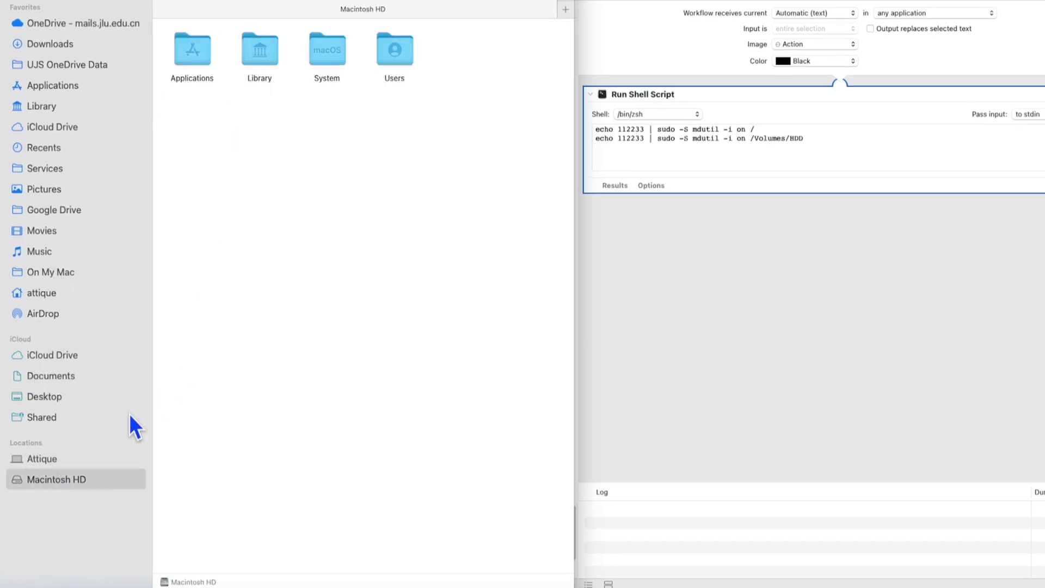
{"action": "left_click", "coordinate": [756, 130]}
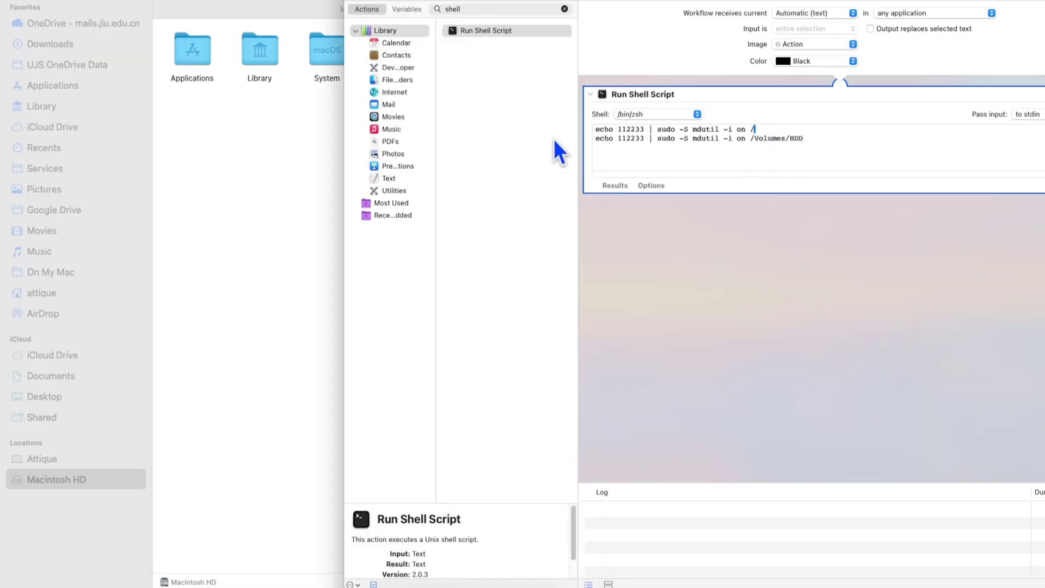
{"action": "left_click", "coordinate": [210, 220]}
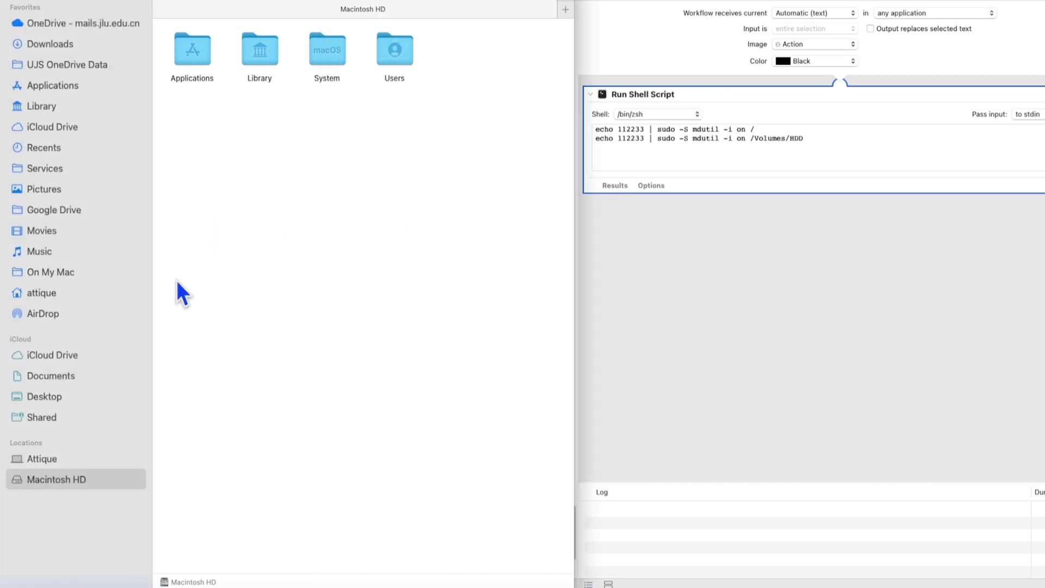
{"action": "left_click", "coordinate": [43, 460]}
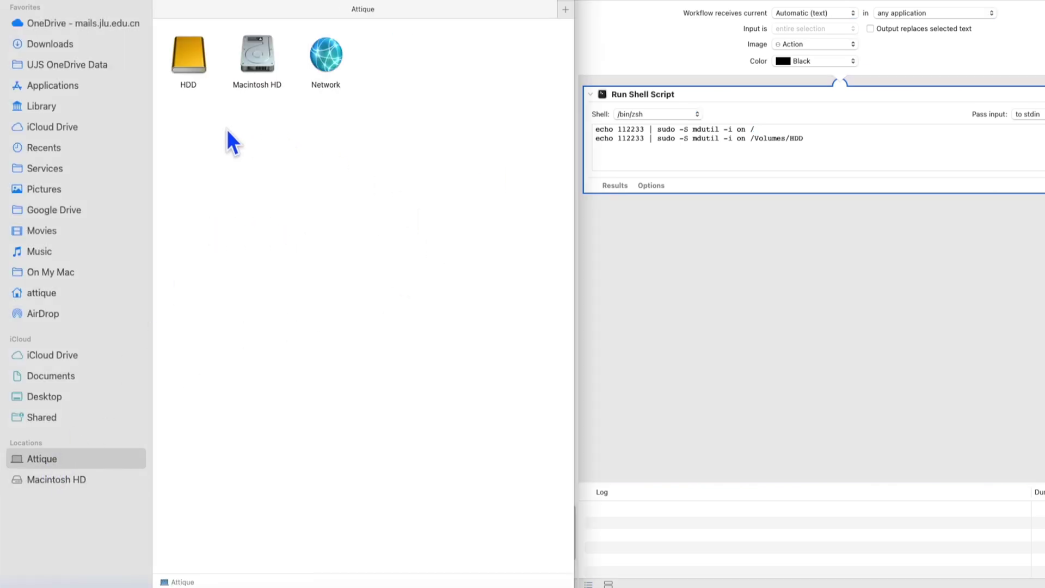
Step: Drop the HDD drive into line 2 so it targets /Volumes/HDD, removing the duplicated path
{"action": "left_click_drag", "start_coordinate": [186, 60], "coordinate": [201, 83]}
{"action": "left_click_drag", "start_coordinate": [337, 266], "coordinate": [794, 126]}
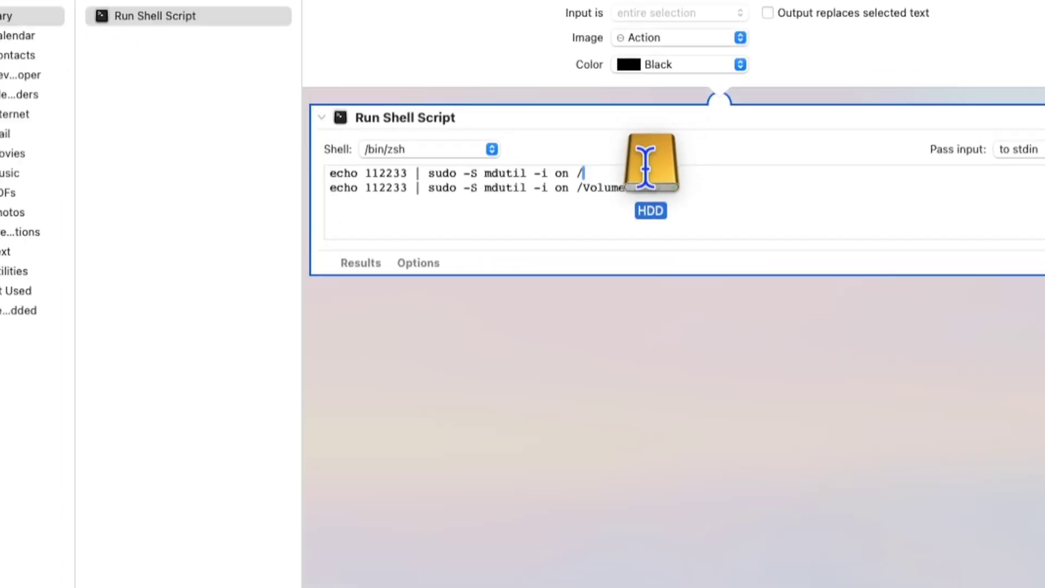
{"action": "left_click_drag", "start_coordinate": [645, 169], "coordinate": [630, 187]}
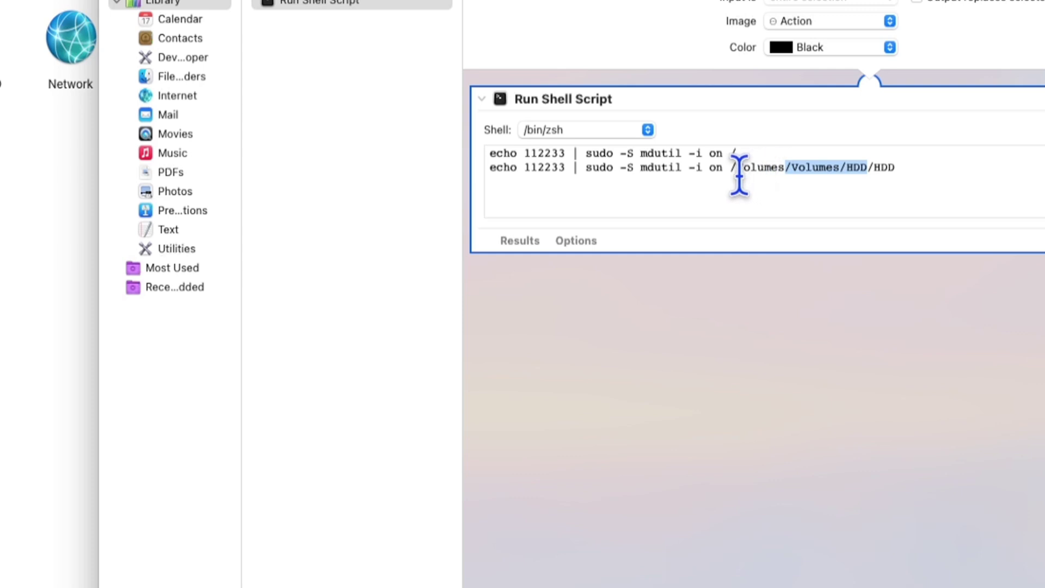
{"action": "left_click_drag", "start_coordinate": [737, 168], "coordinate": [941, 174]}
{"action": "key", "text": "BackSpace"}
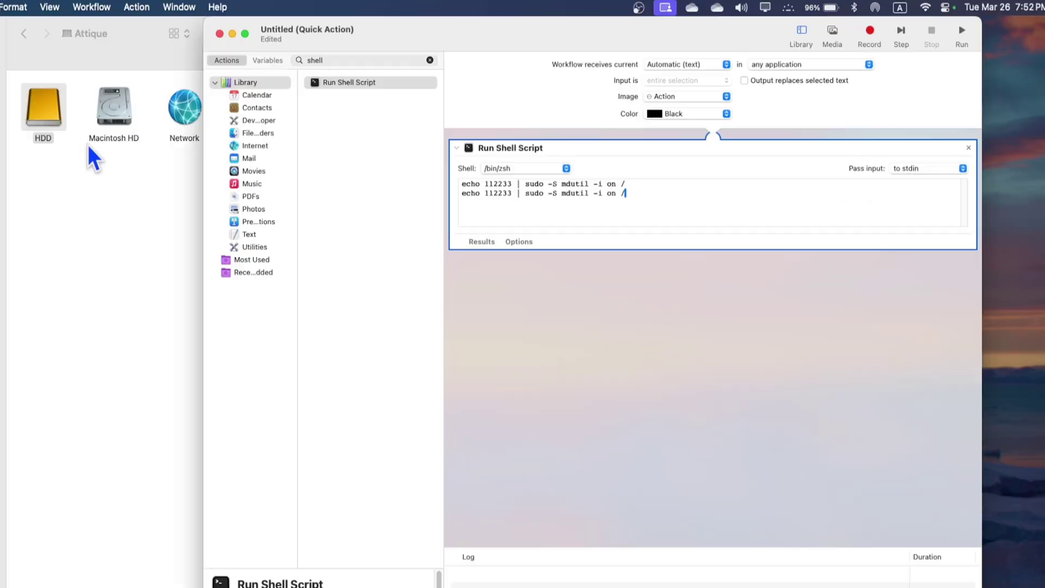
{"action": "left_click_drag", "start_coordinate": [0, 38], "coordinate": [821, 171]}
{"action": "left_click_drag", "start_coordinate": [727, 155], "coordinate": [713, 173]}
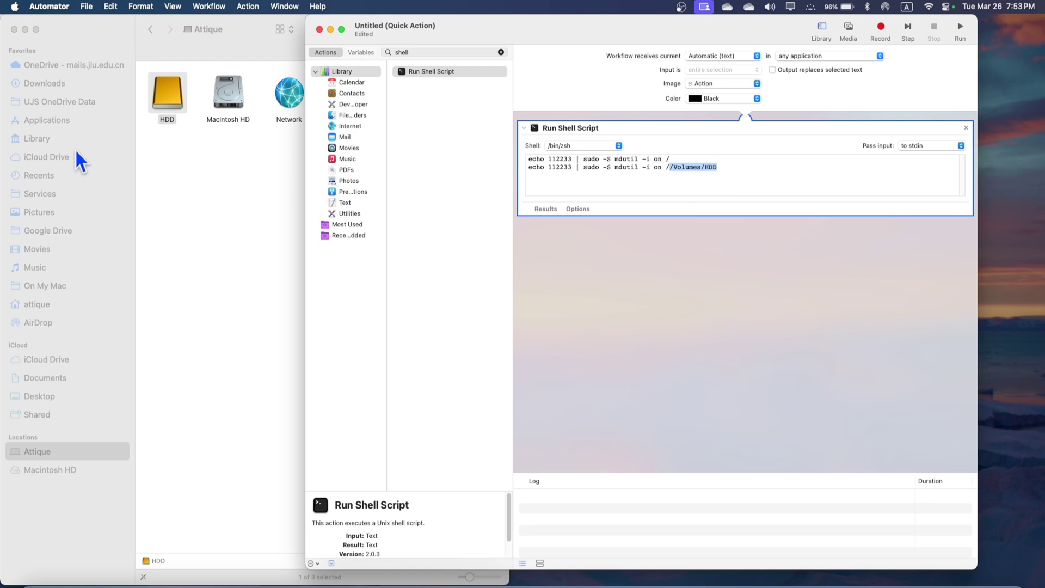
{"action": "left_click", "coordinate": [684, 161]}
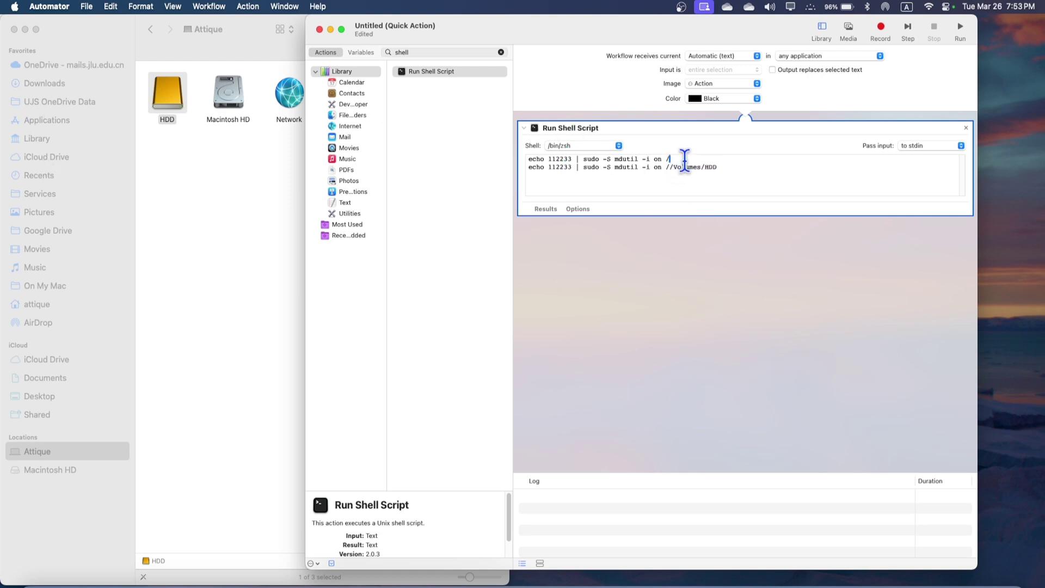
Step: Try dropping the Library folder and Macintosh HD into the script as paths
{"action": "left_click", "coordinate": [45, 91]}
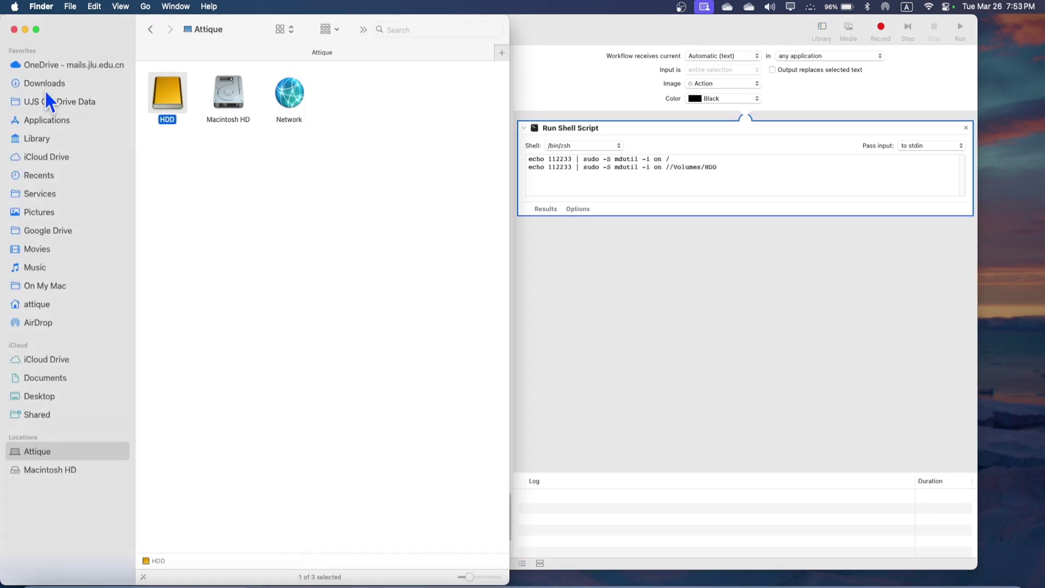
{"action": "left_click", "coordinate": [36, 141]}
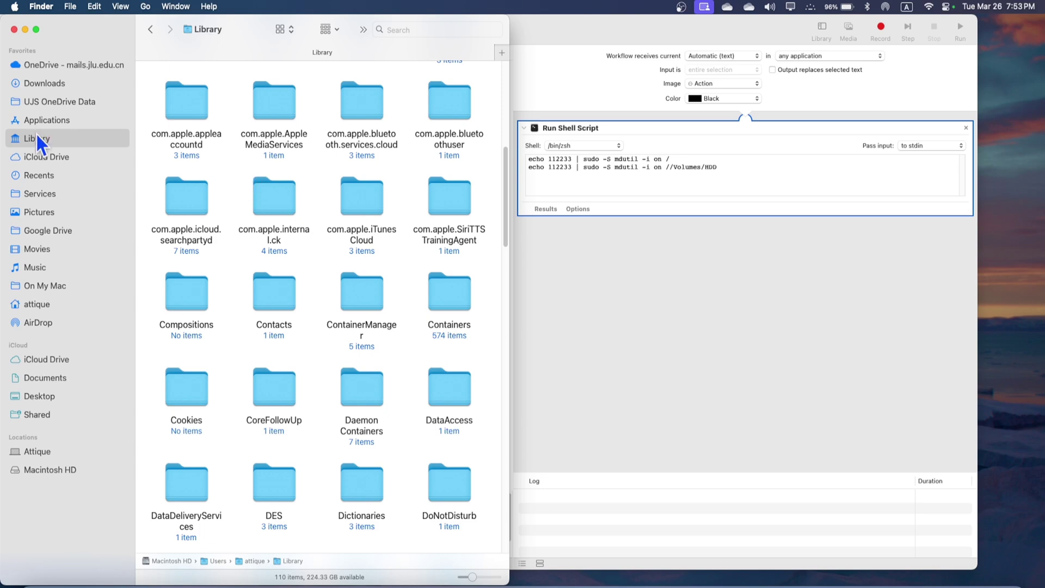
{"action": "left_click_drag", "start_coordinate": [37, 137], "coordinate": [575, 145]}
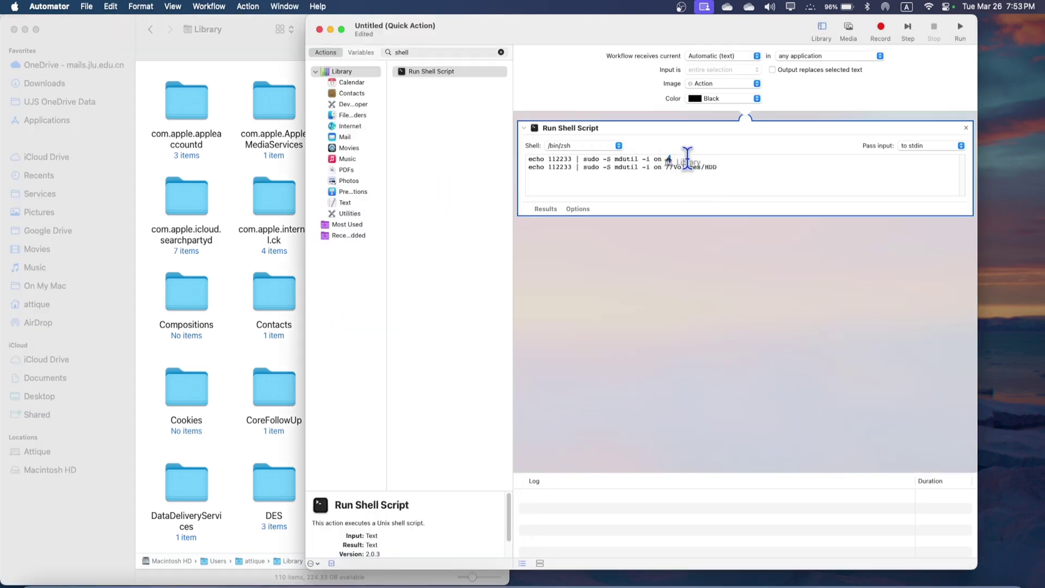
{"action": "left_click_drag", "start_coordinate": [687, 155], "coordinate": [650, 191]}
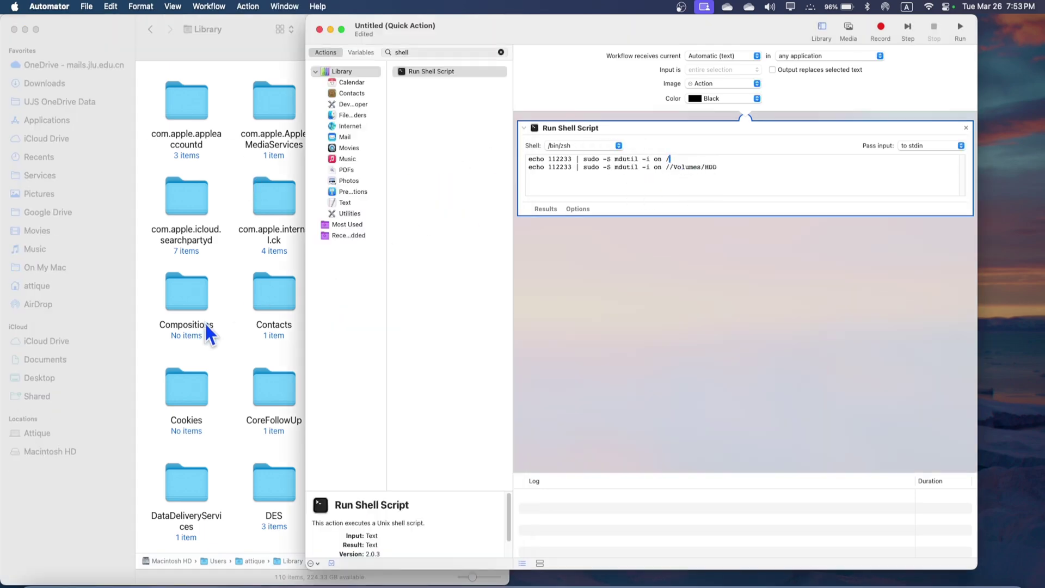
{"action": "left_click", "coordinate": [41, 460]}
{"action": "left_click_drag", "start_coordinate": [55, 452], "coordinate": [524, 158]}
{"action": "left_click", "coordinate": [589, 181]}
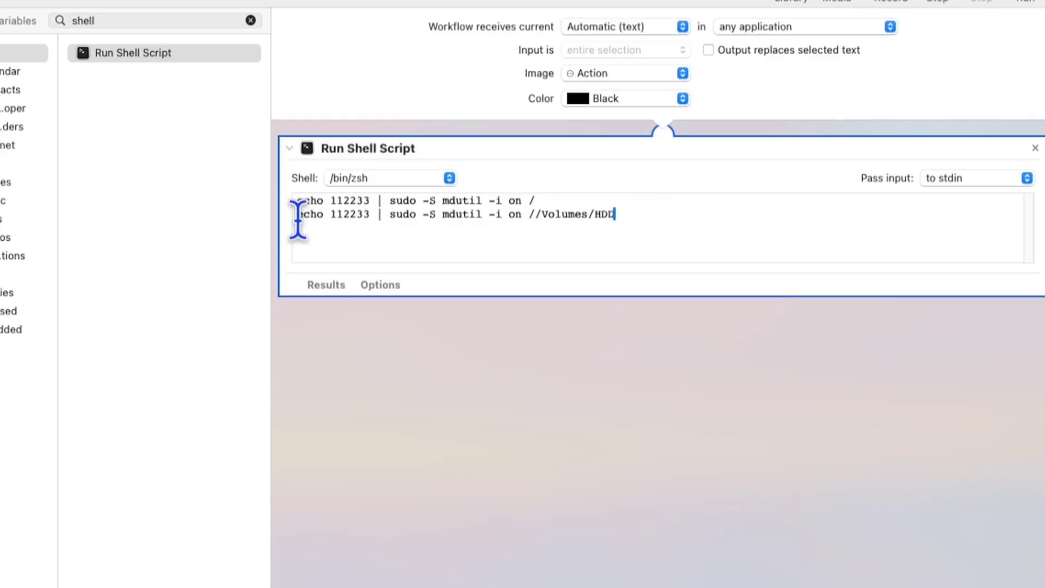
Step: Delete line 2 and paste the combined && command from Notes over the whole script
{"action": "left_click_drag", "start_coordinate": [298, 217], "coordinate": [653, 223]}
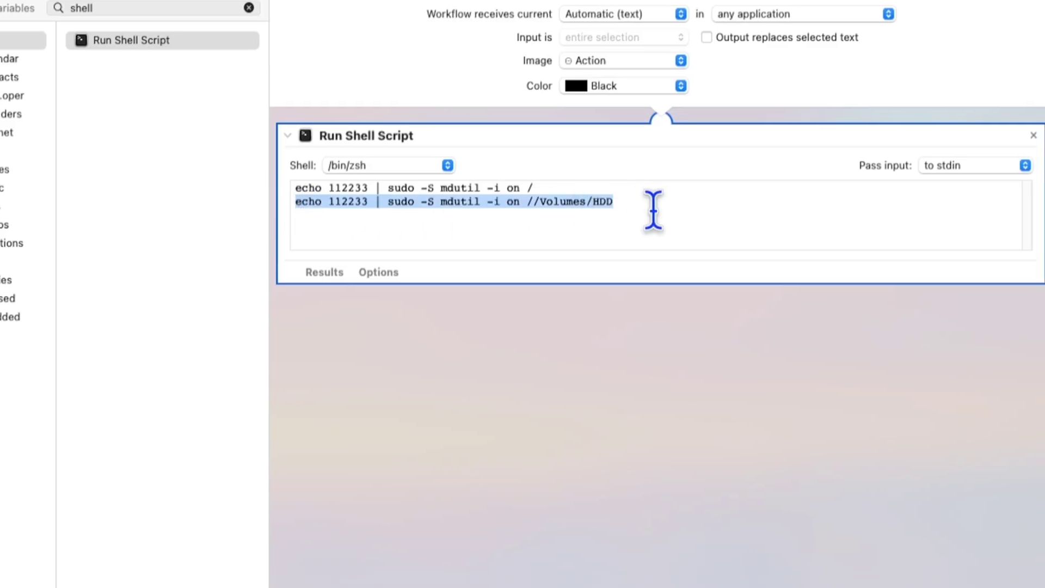
{"action": "key", "text": "BackSpace"}
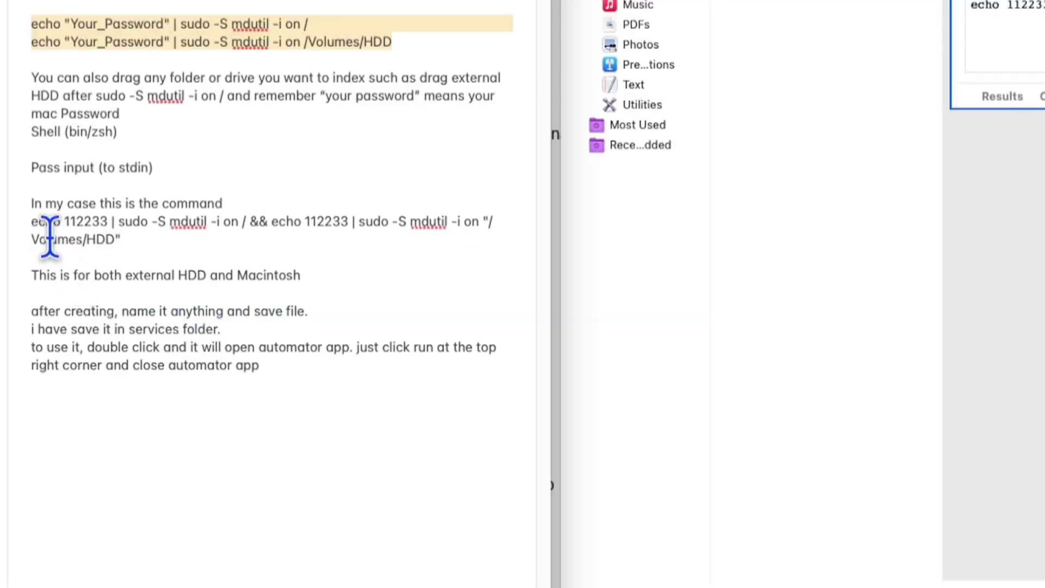
{"action": "left_click_drag", "start_coordinate": [37, 231], "coordinate": [137, 229]}
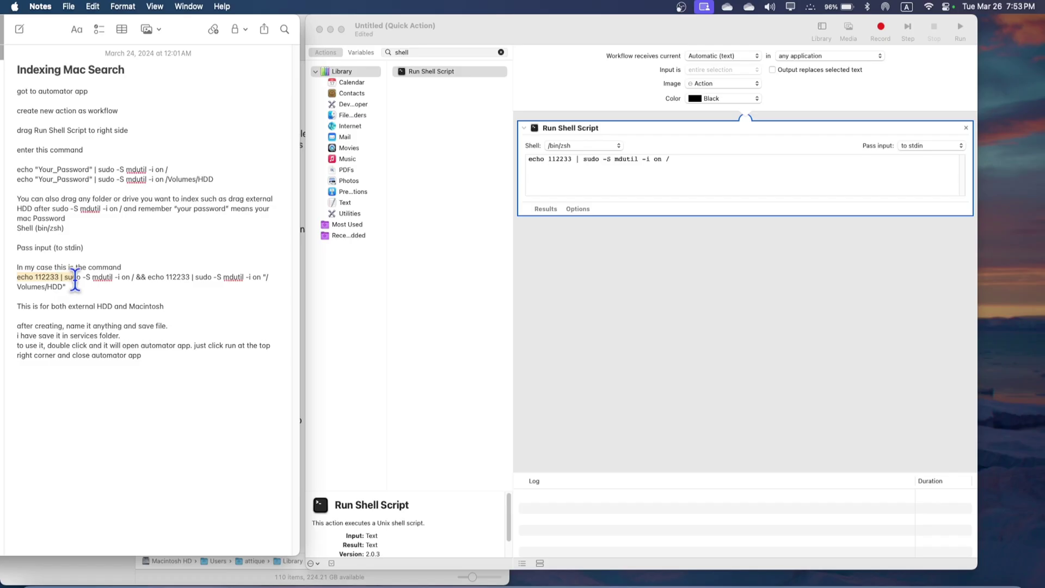
{"action": "left_click_drag", "start_coordinate": [76, 278], "coordinate": [84, 287]}
{"action": "key", "text": "super+c"}
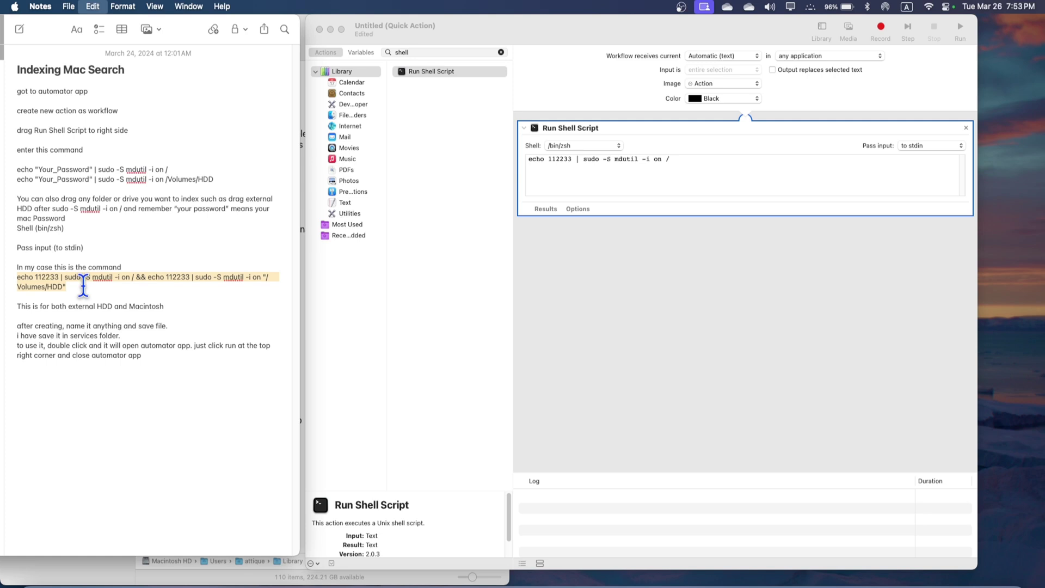
{"action": "left_click", "coordinate": [693, 163]}
{"action": "key", "text": "super+a"}
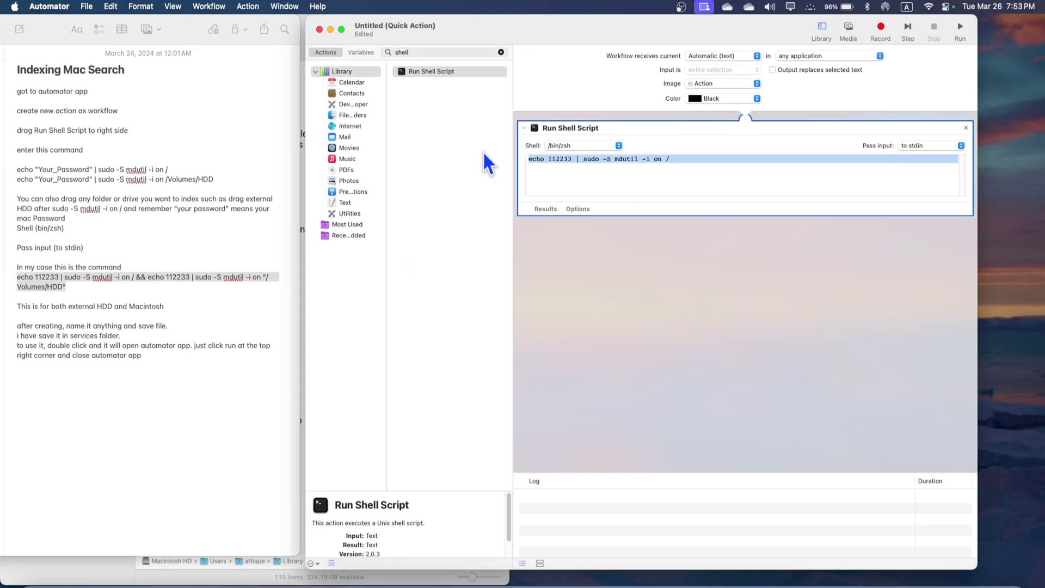
{"action": "key", "text": "super+v"}
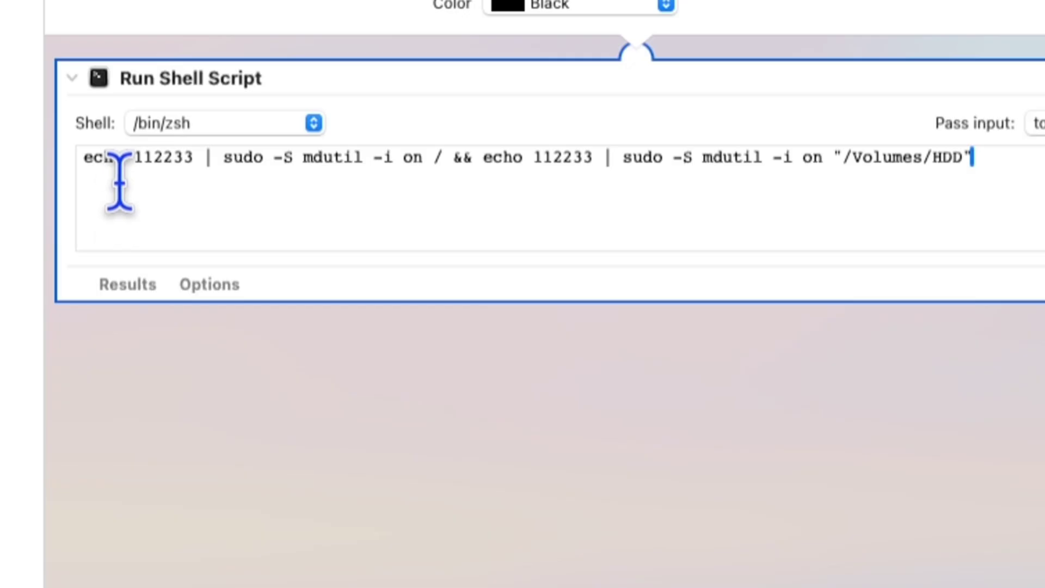
Step: Inspect the command's password, root slash and Volumes/HDD path by selecting each part
{"action": "left_click_drag", "start_coordinate": [144, 166], "coordinate": [195, 161]}
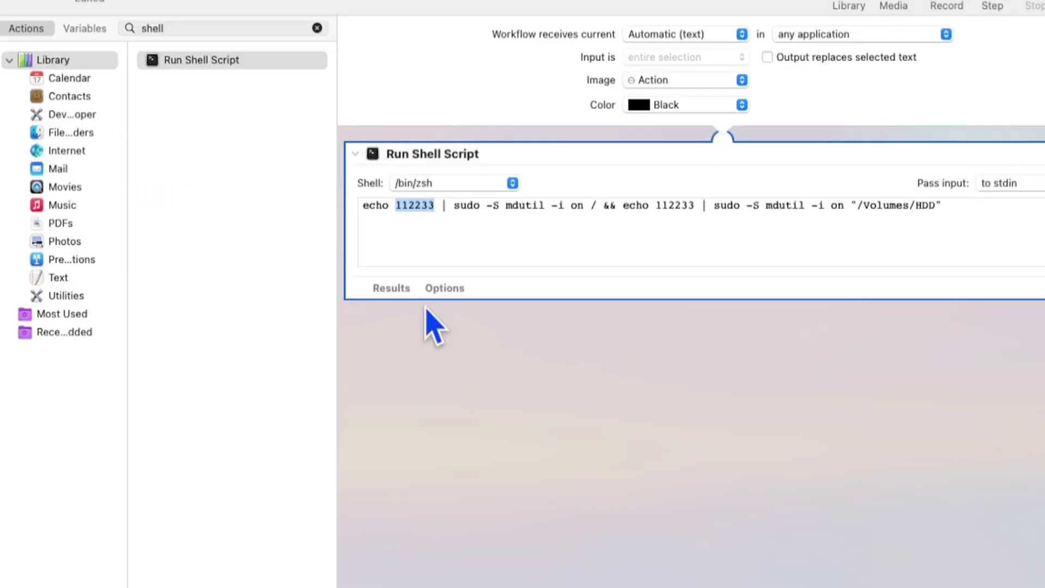
{"action": "key", "text": "super+Right"}
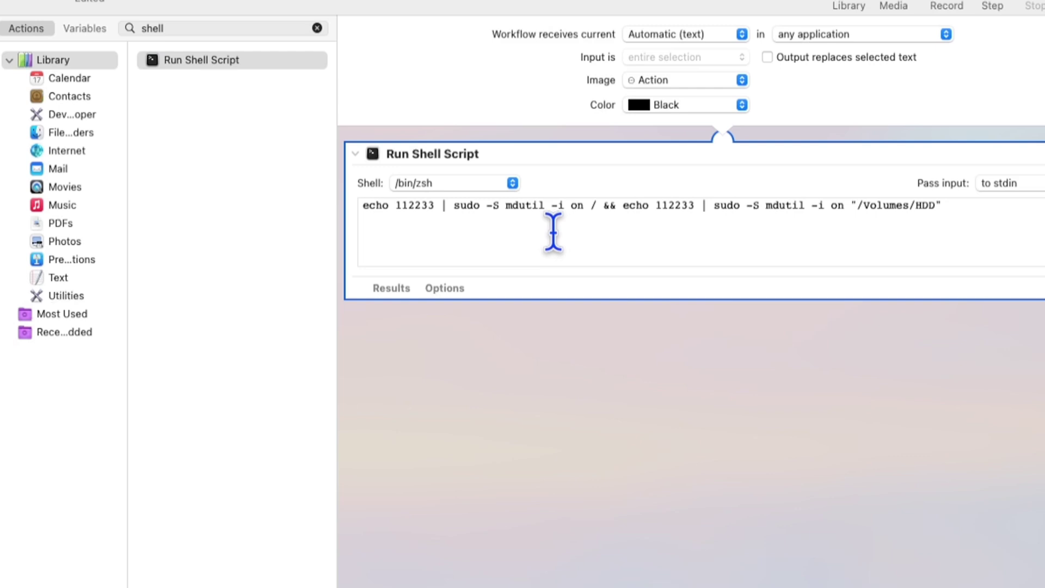
{"action": "left_click", "coordinate": [585, 206]}
{"action": "left_click", "coordinate": [597, 206]}
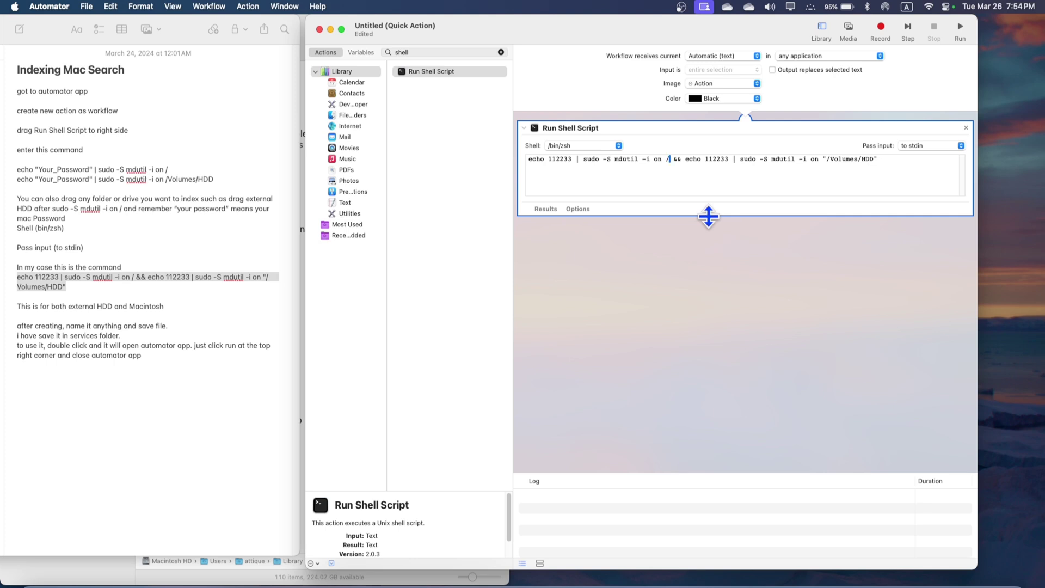
{"action": "left_click_drag", "start_coordinate": [674, 159], "coordinate": [681, 164]}
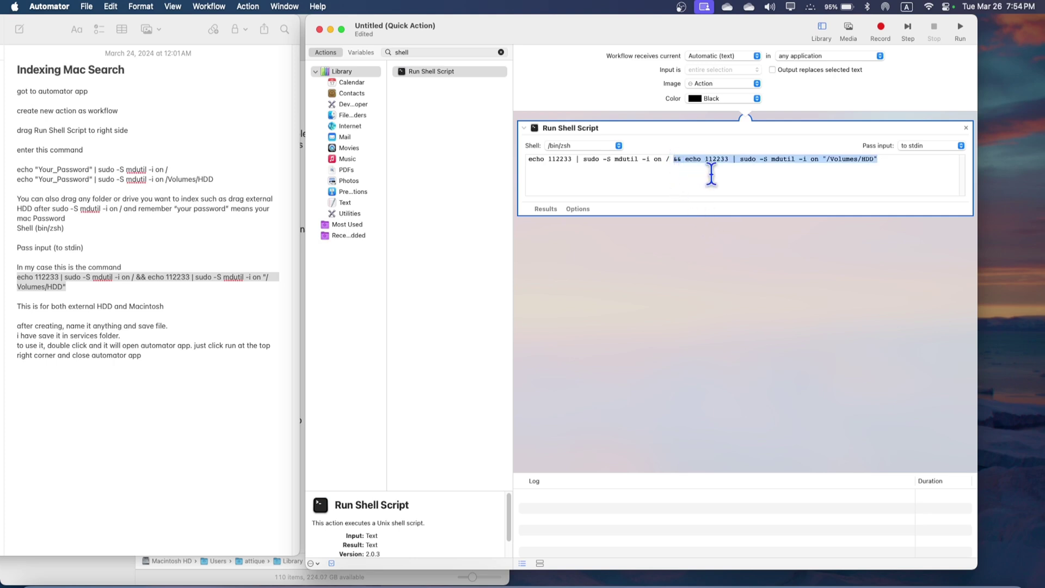
{"action": "key", "text": "Right"}
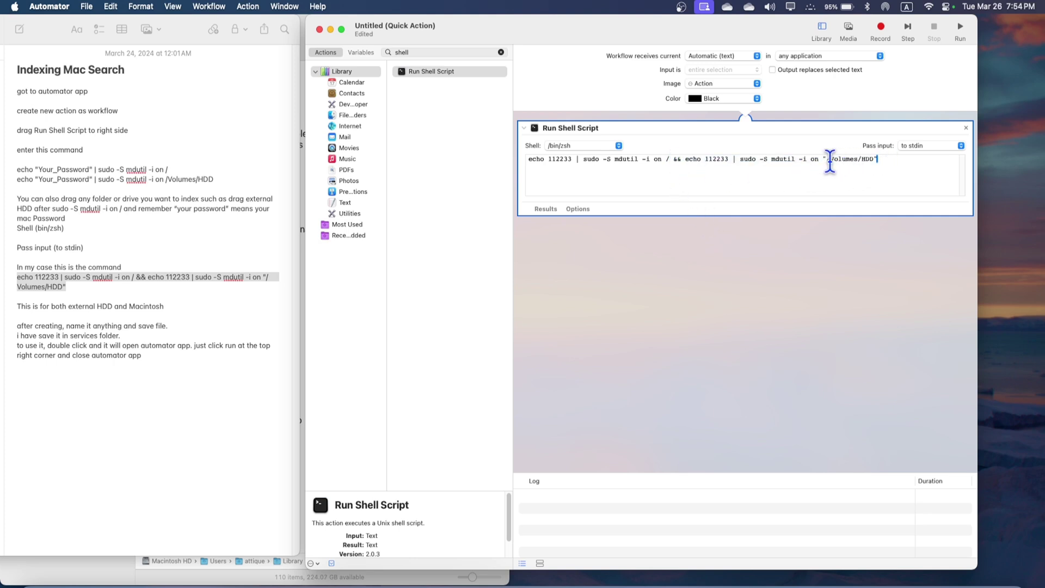
{"action": "left_click_drag", "start_coordinate": [831, 162], "coordinate": [876, 162]}
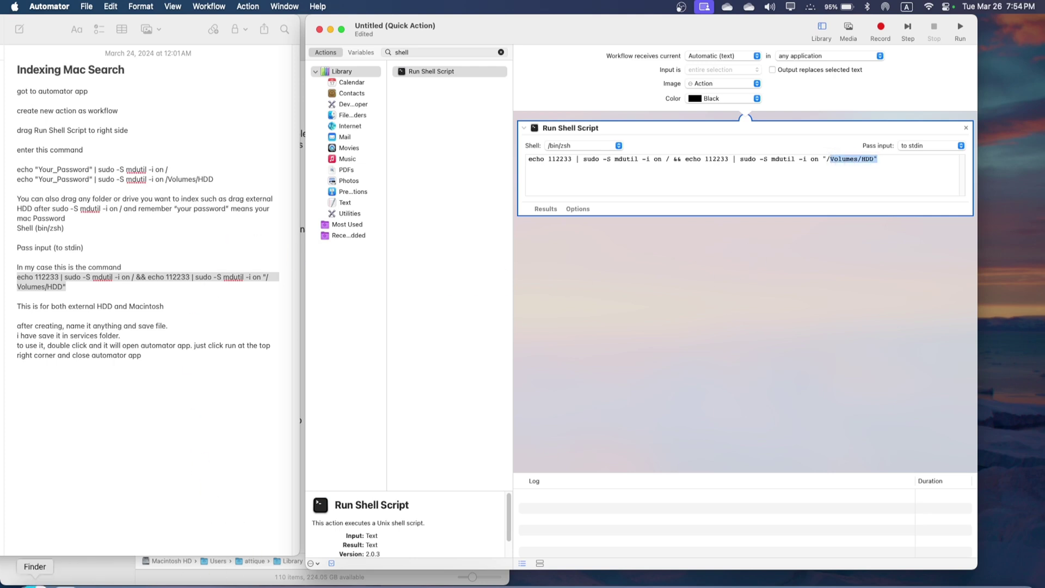
Step: Compare the Automator command against the note, then reselect the password in the script
{"action": "left_click", "coordinate": [35, 584]}
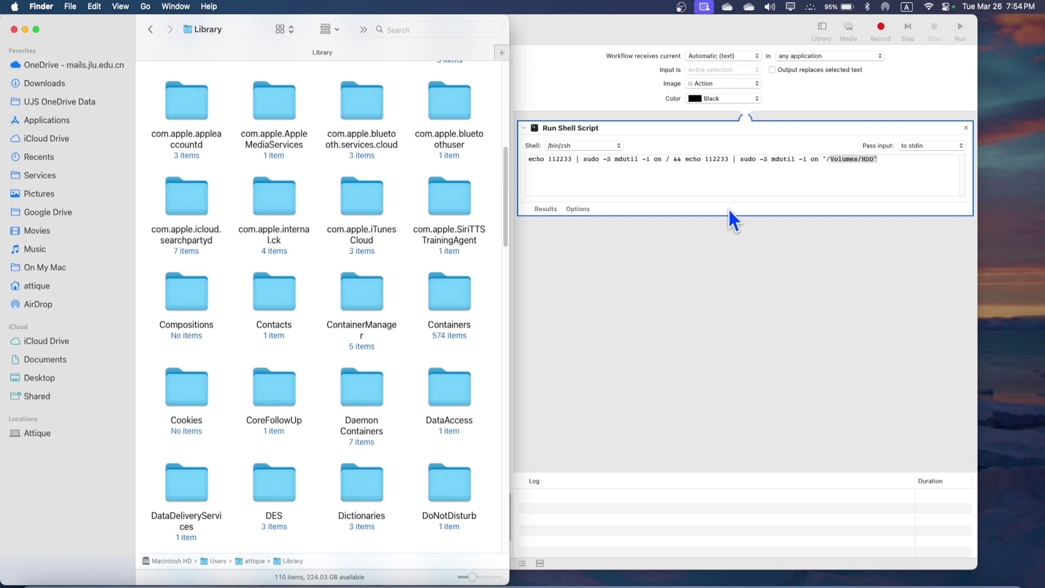
{"action": "left_click", "coordinate": [663, 182]}
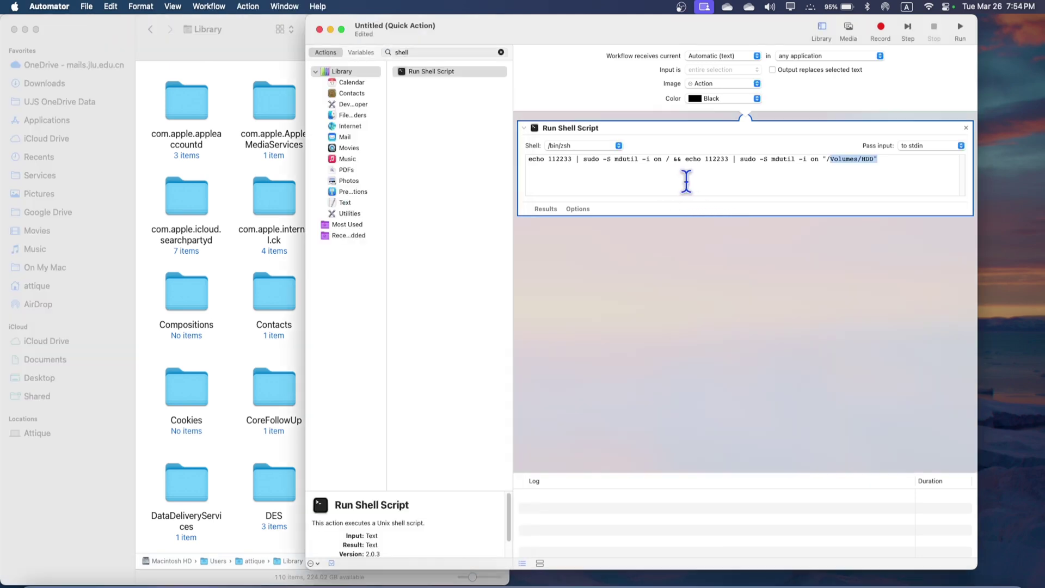
{"action": "key", "text": "super+Tab"}
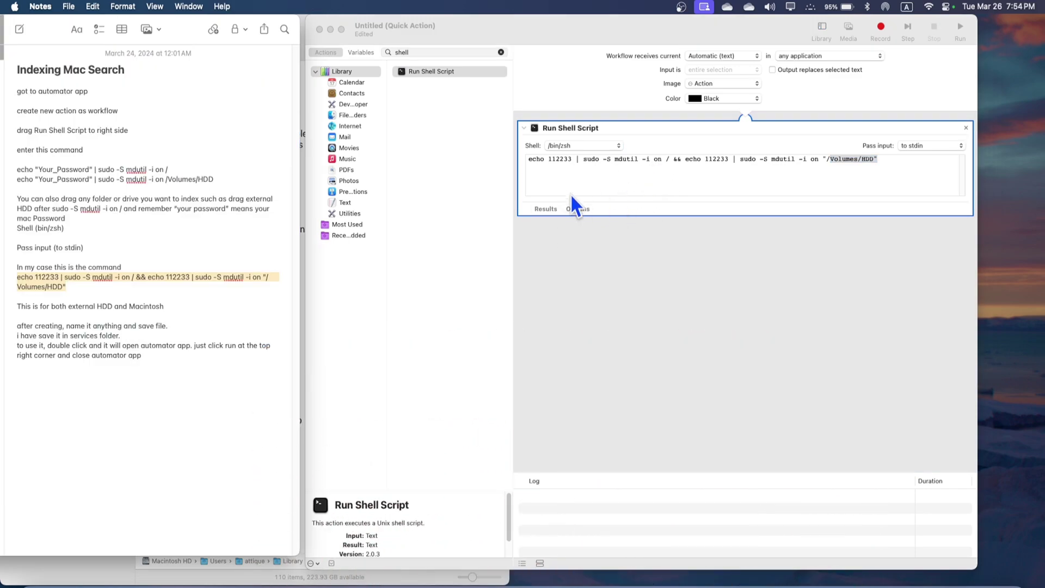
{"action": "left_click", "coordinate": [549, 159]}
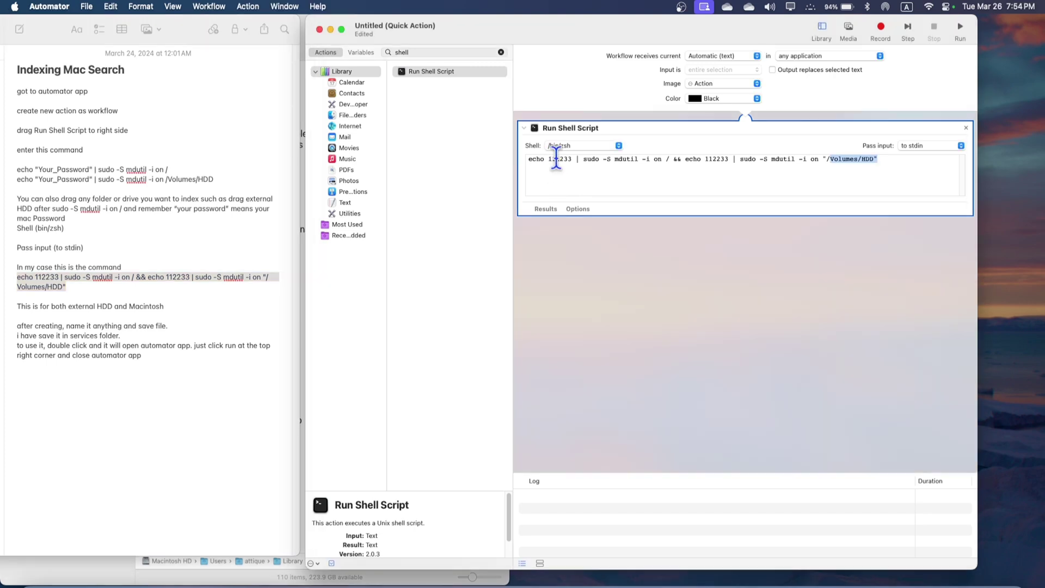
{"action": "double_click", "coordinate": [552, 159]}
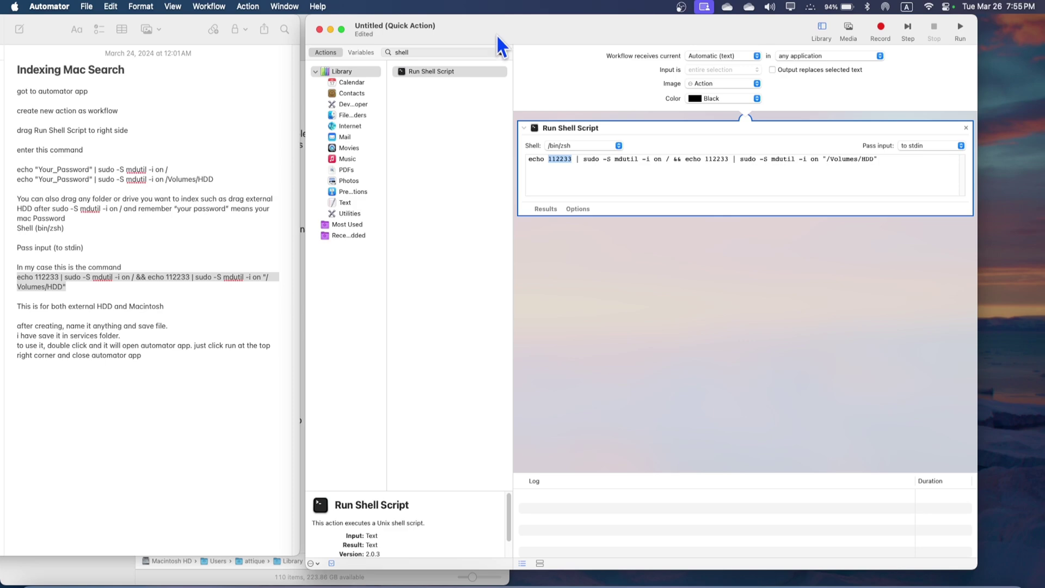
Step: Save the quick action, entering the name 'index your m' in the Save prompt
{"action": "left_click", "coordinate": [87, 6]}
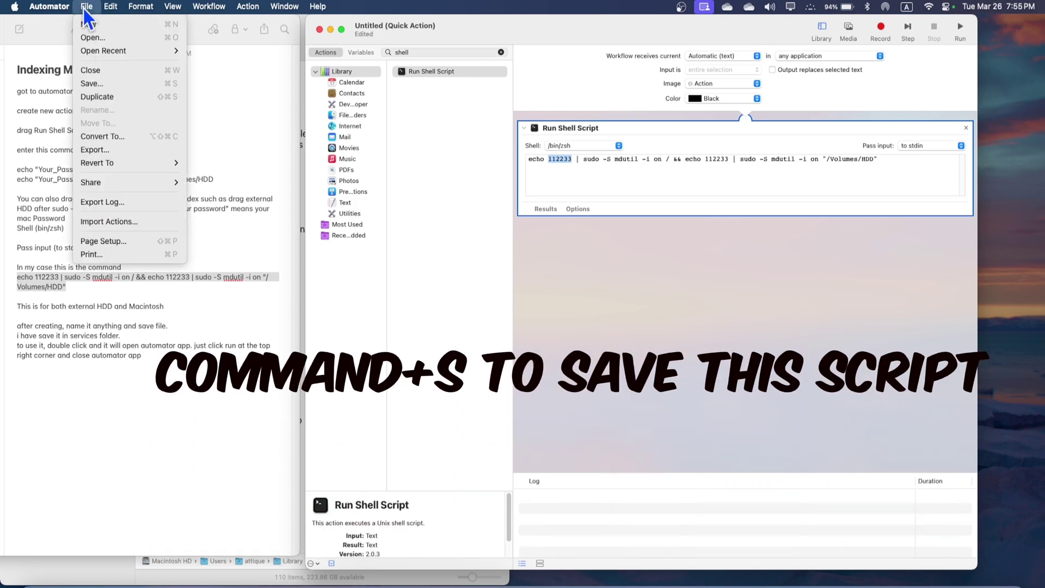
{"action": "left_click", "coordinate": [103, 84]}
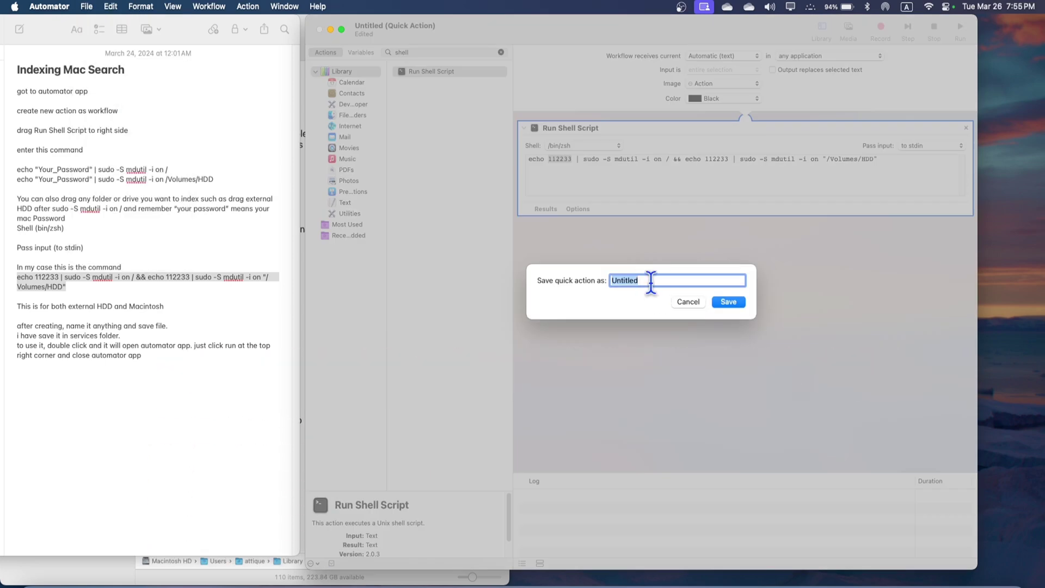
{"action": "type", "text": "index your m"}
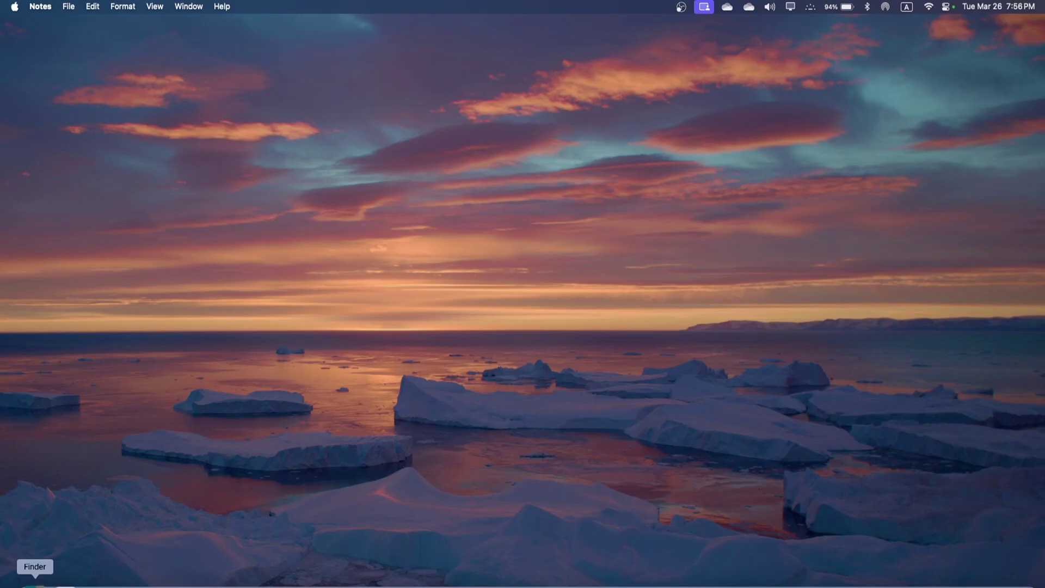
Step: Open 'Indexing (External internal HDD).workflow' from the hidden Library's Services folder in Automator
{"action": "left_click", "coordinate": [35, 584]}
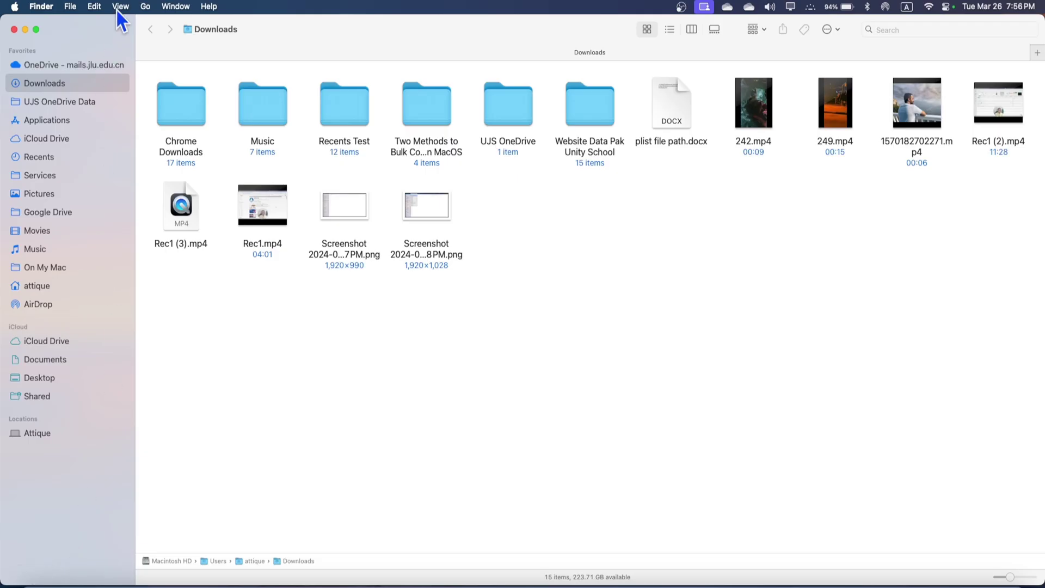
{"action": "left_click", "coordinate": [146, 8]}
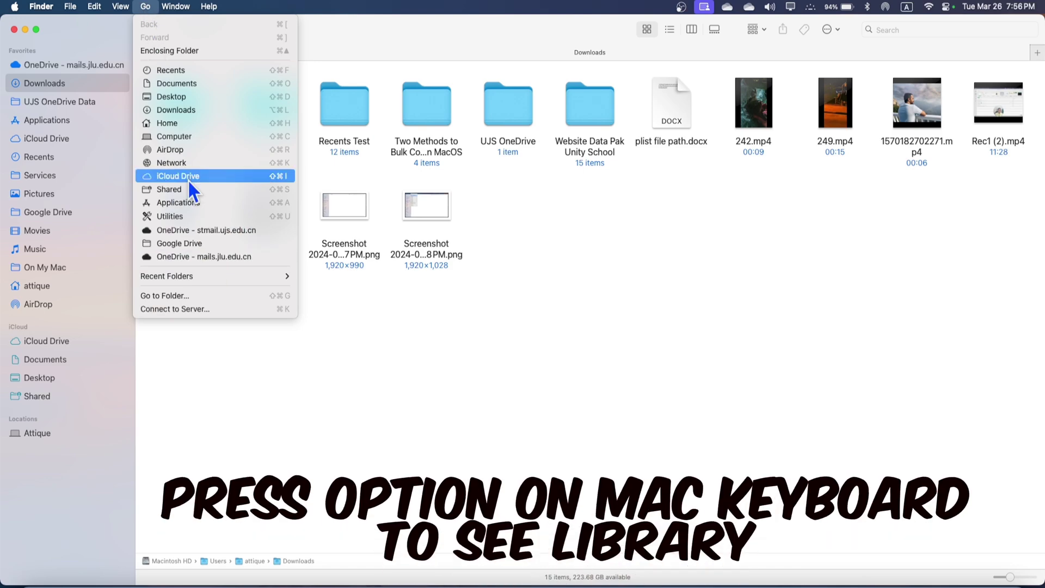
{"action": "key", "text": "alt"}
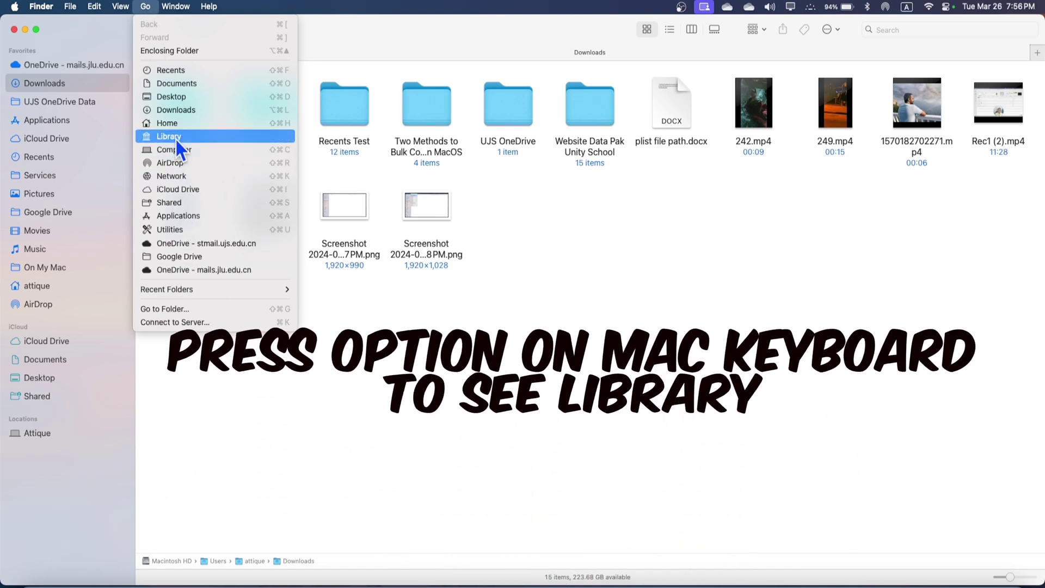
{"action": "left_click", "coordinate": [175, 137]}
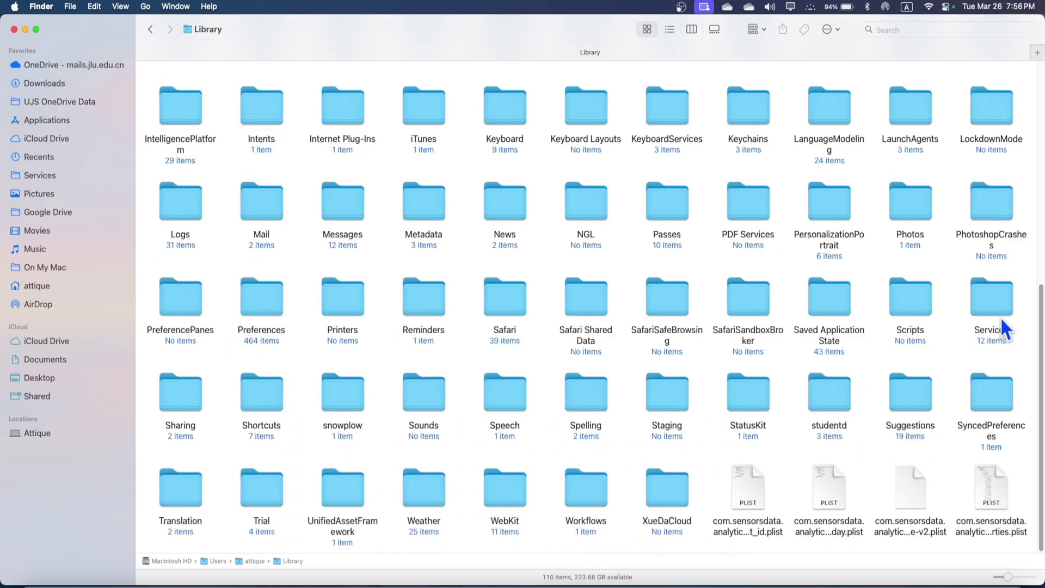
{"action": "double_click", "coordinate": [978, 303]}
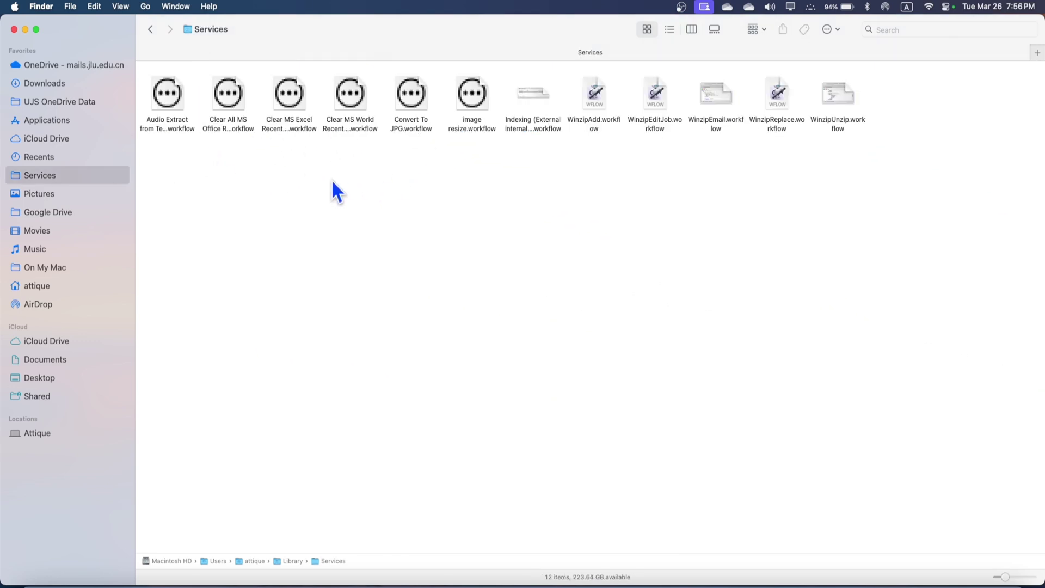
{"action": "left_click", "coordinate": [472, 104]}
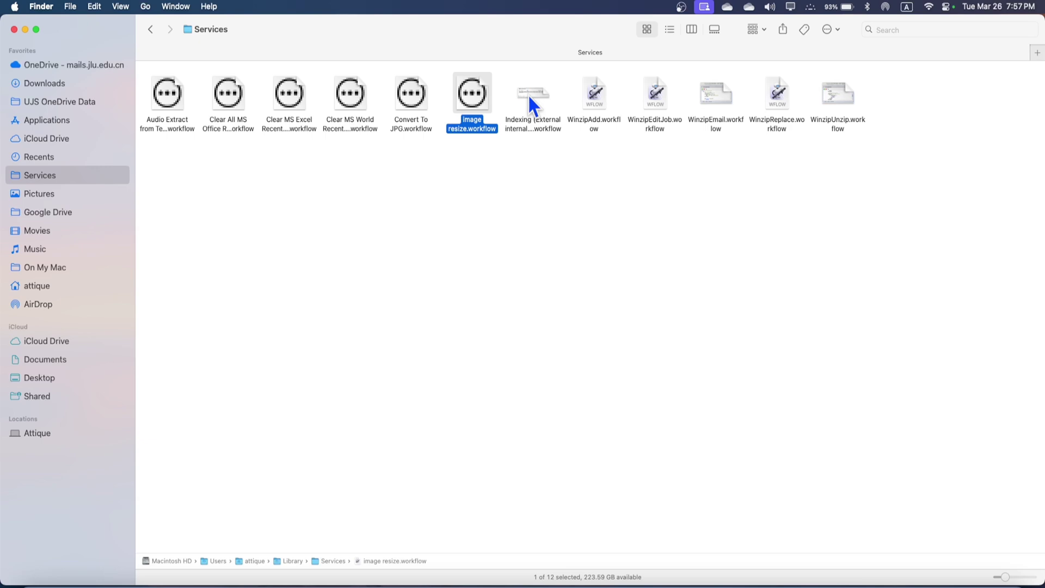
{"action": "double_click", "coordinate": [528, 95]}
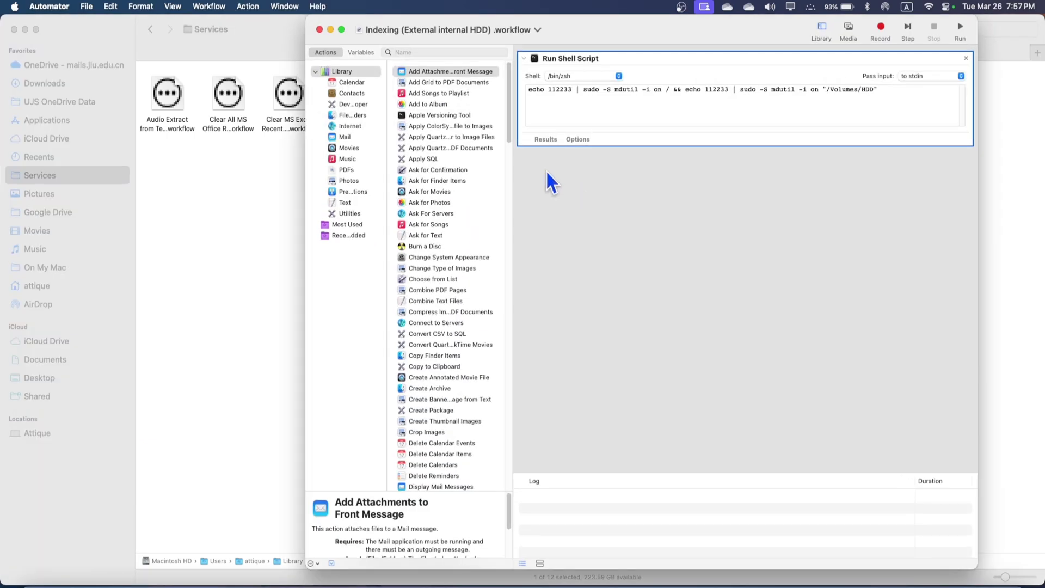
{"action": "left_click_drag", "start_coordinate": [596, 31], "coordinate": [418, 31]}
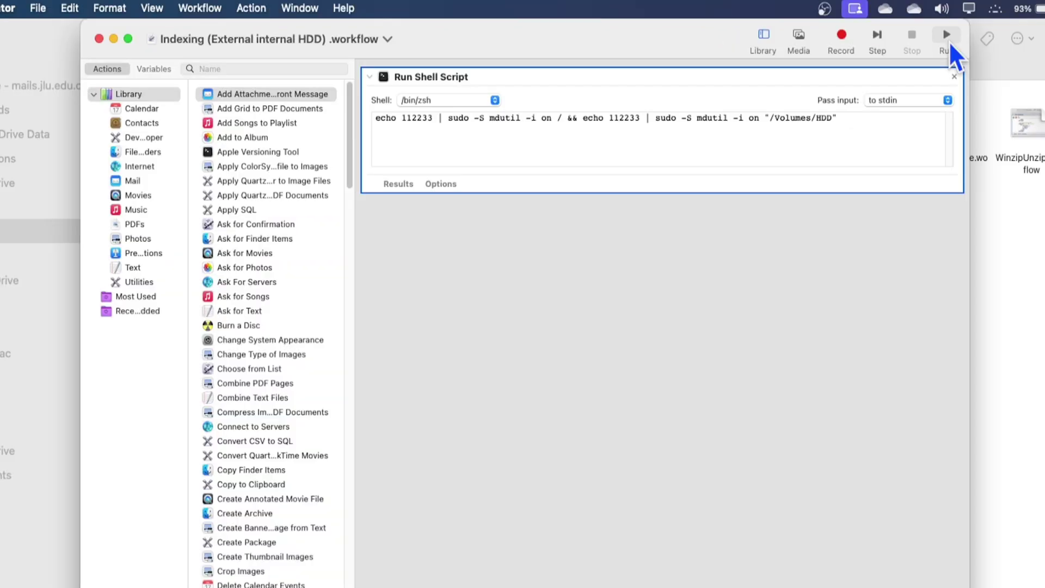
Step: Run the Indexing mdutil workflow twice, reopening it from Finder in between, then close it
{"action": "left_click", "coordinate": [862, 51]}
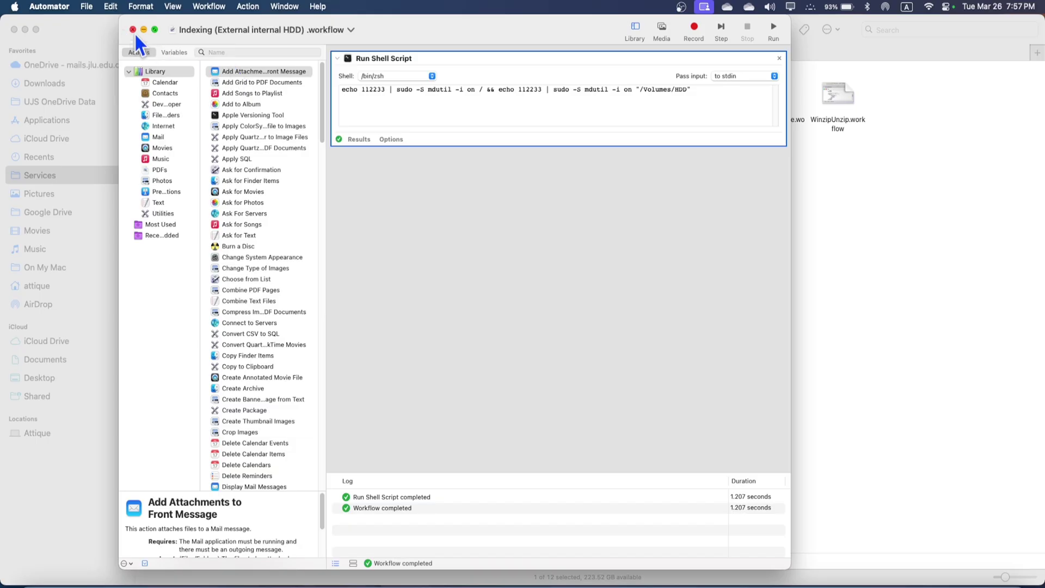
{"action": "left_click", "coordinate": [132, 30]}
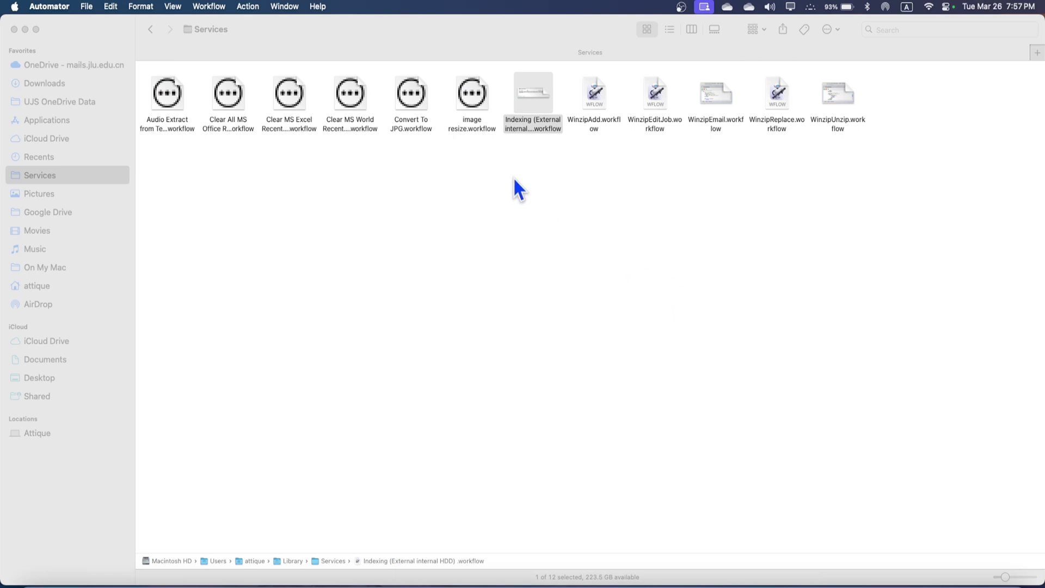
{"action": "double_click", "coordinate": [538, 98]}
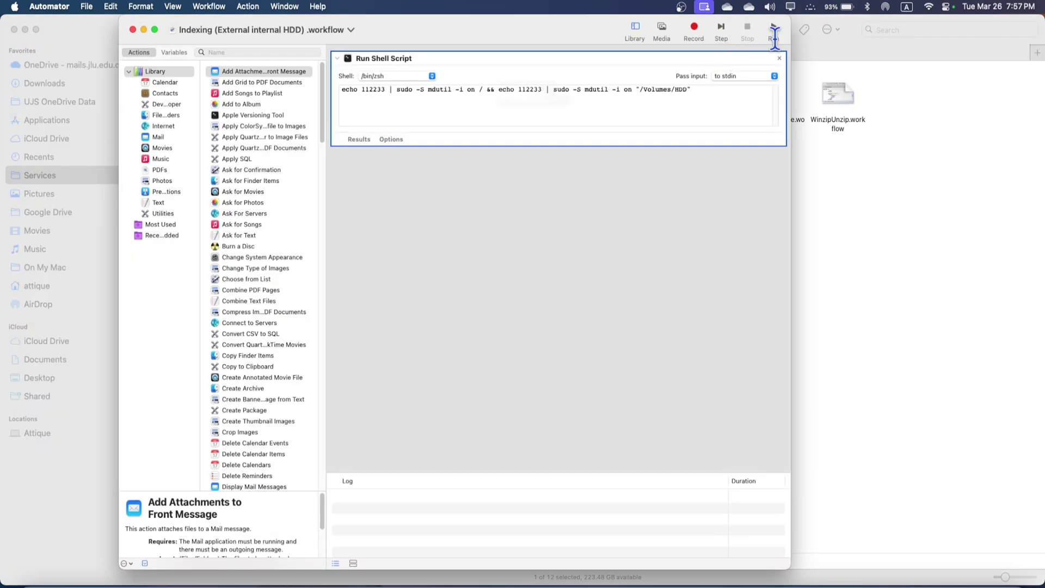
{"action": "left_click", "coordinate": [774, 33]}
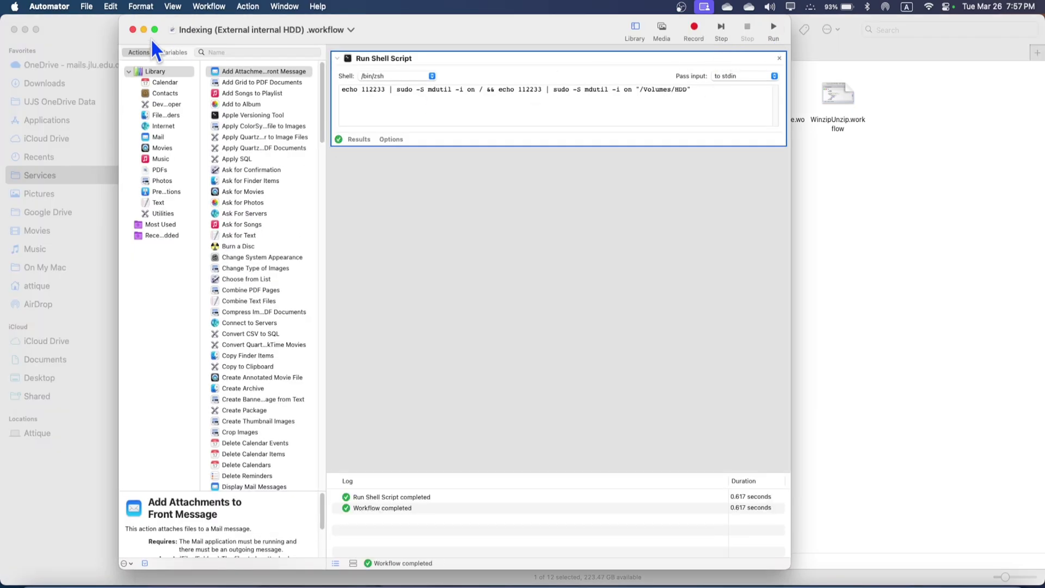
{"action": "left_click", "coordinate": [132, 30]}
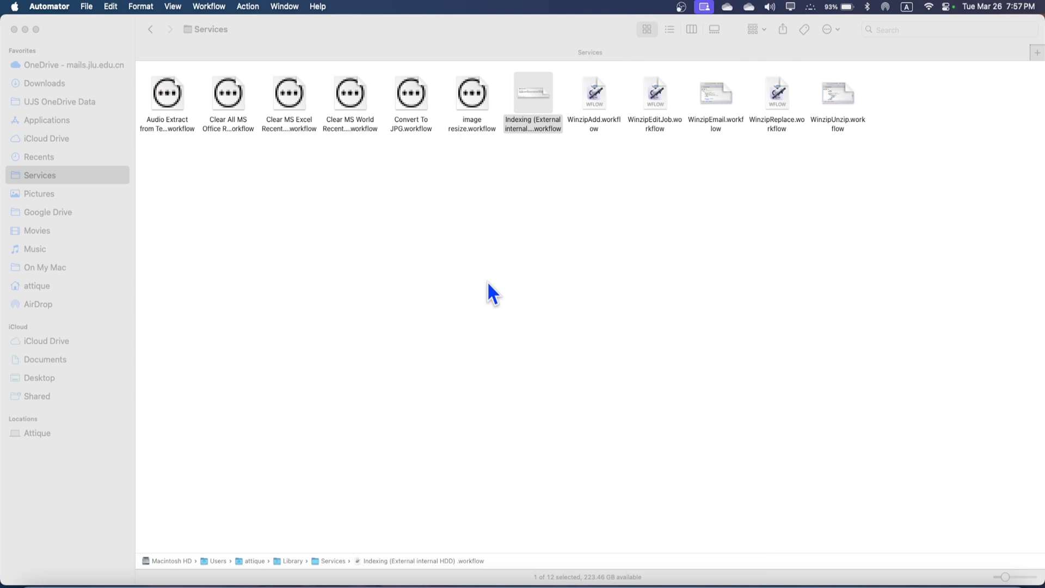
Step: Search Finder for 'capcut' limited to OneDrive, returning 13 matching items
{"action": "left_click", "coordinate": [903, 29]}
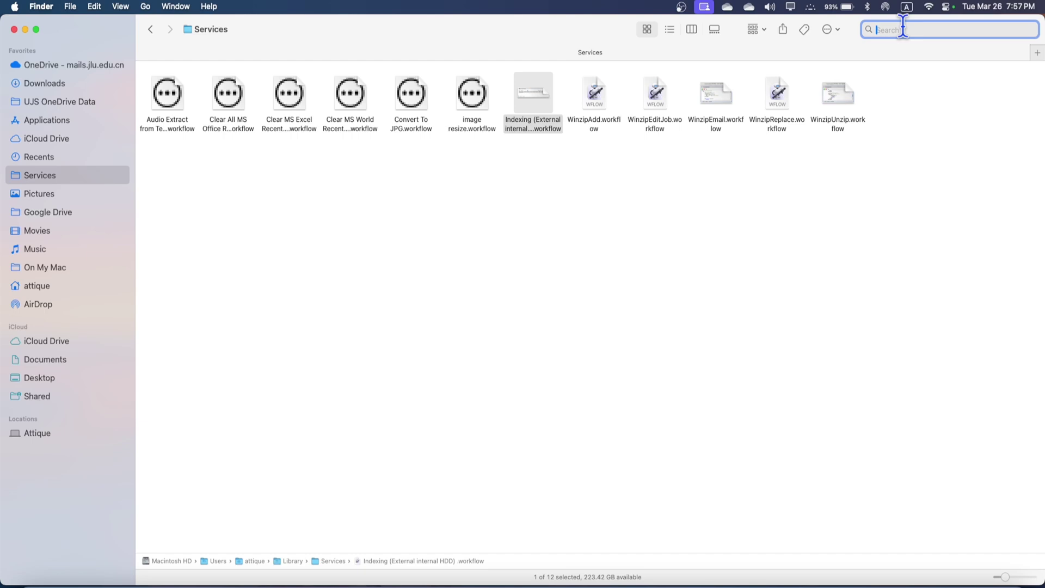
{"action": "type", "text": "capcut"}
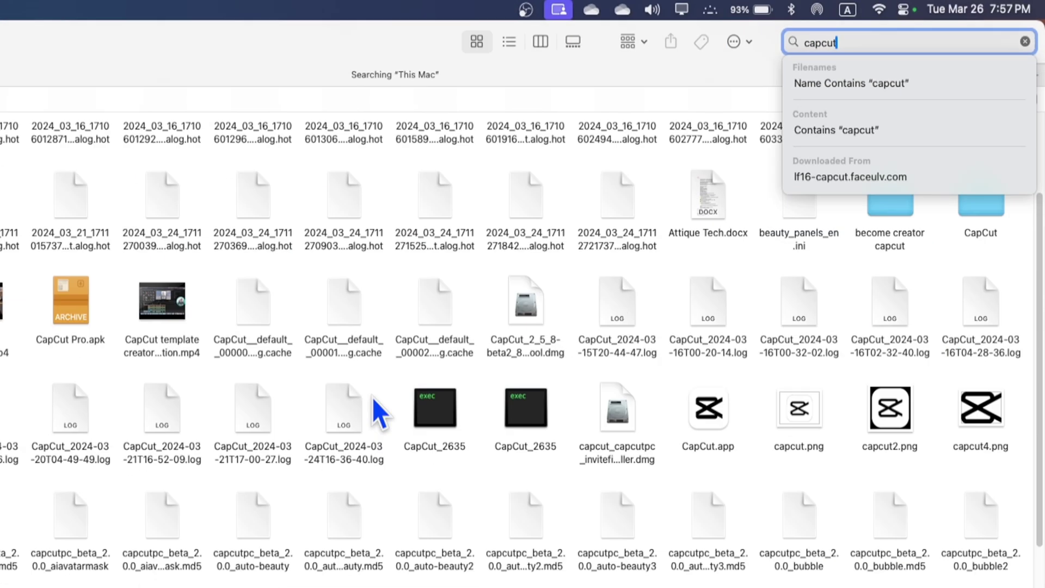
{"action": "scroll", "coordinate": [574, 276], "scroll_direction": "down", "scroll_amount": 10}
{"action": "scroll", "coordinate": [216, 334], "scroll_direction": "up", "scroll_amount": 10}
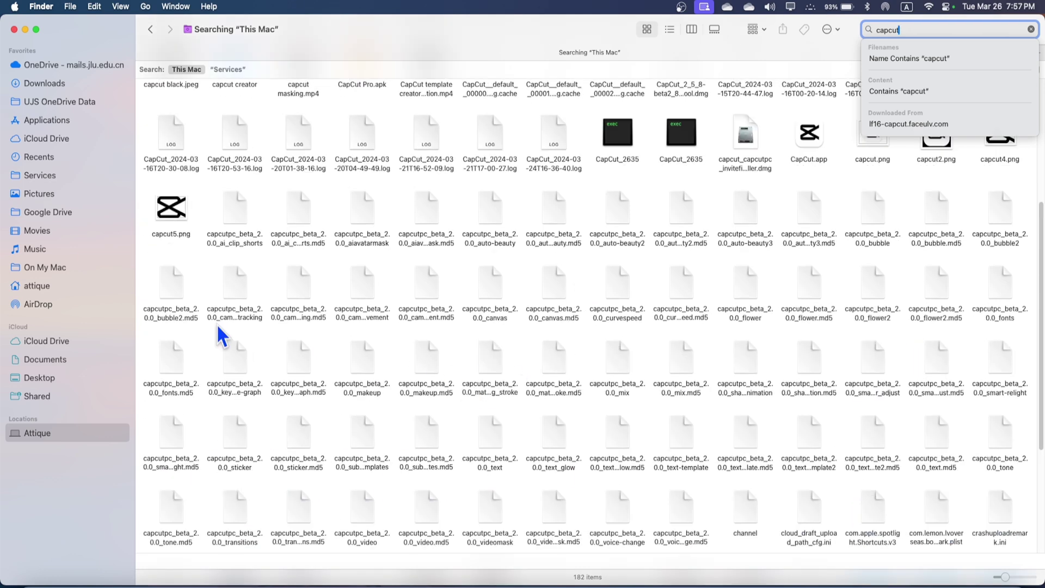
{"action": "left_click", "coordinate": [70, 65]}
{"action": "left_click", "coordinate": [920, 30]}
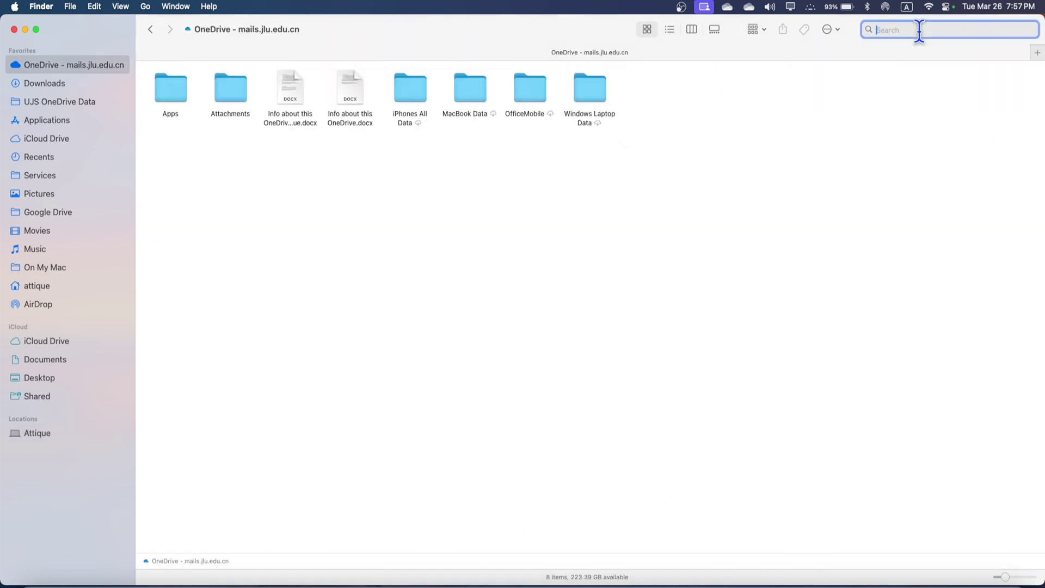
{"action": "type", "text": "capcut"}
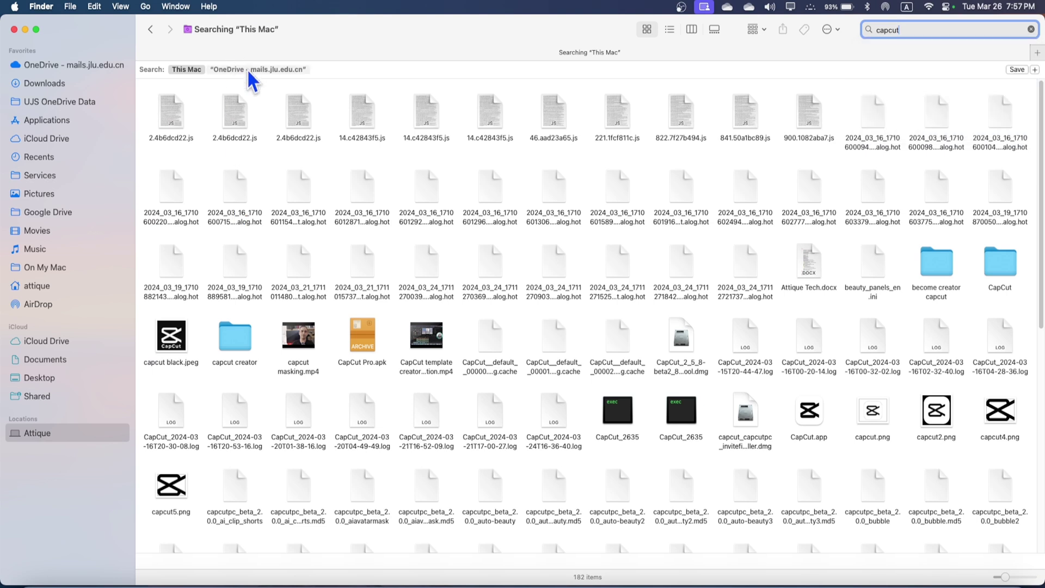
{"action": "left_click", "coordinate": [249, 69]}
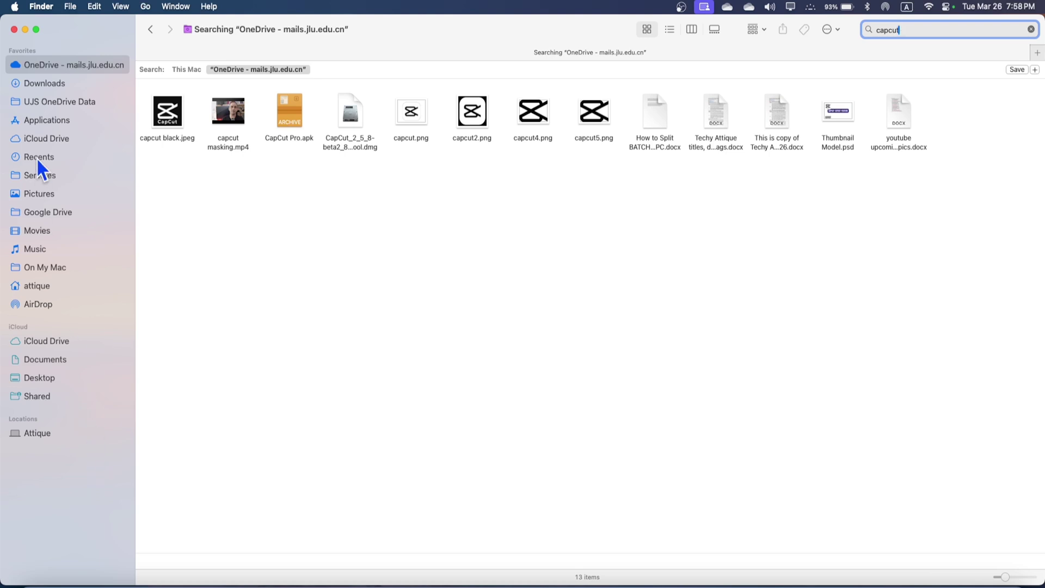
Step: Return to the Services folder listing the 12 saved workflows
{"action": "left_click", "coordinate": [40, 177]}
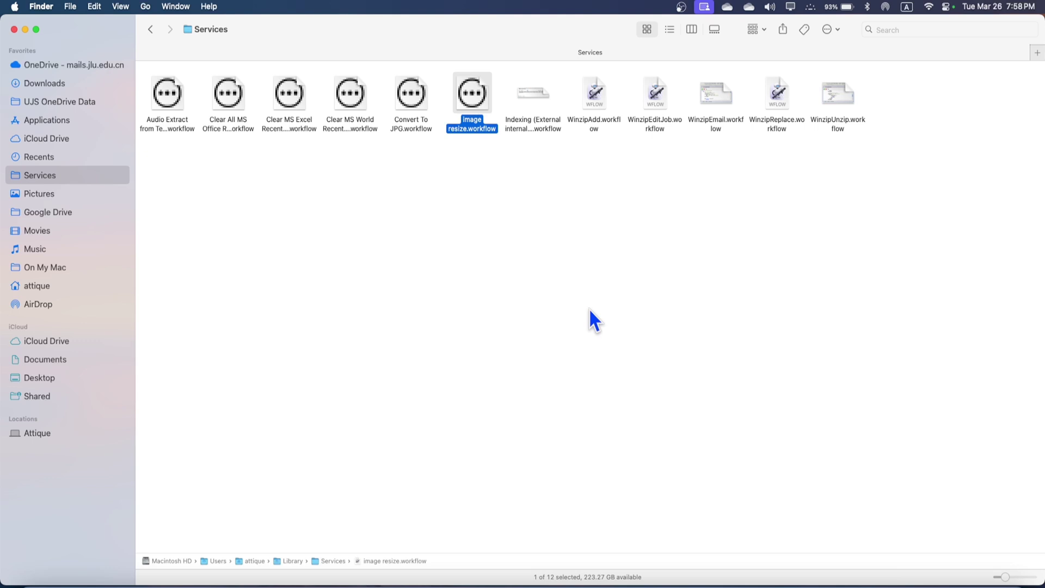